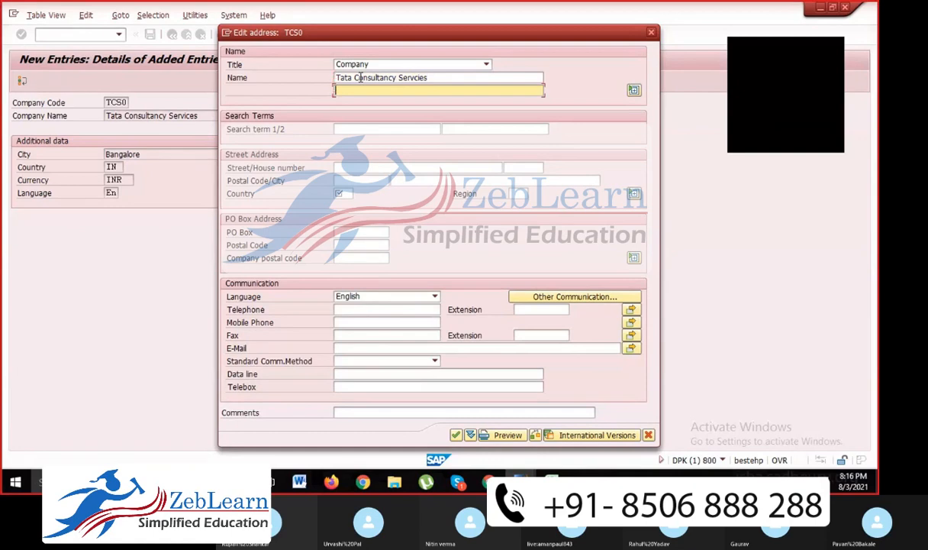
Enter TCS as the second name line and as the first search term of the company address.
key(Tab)
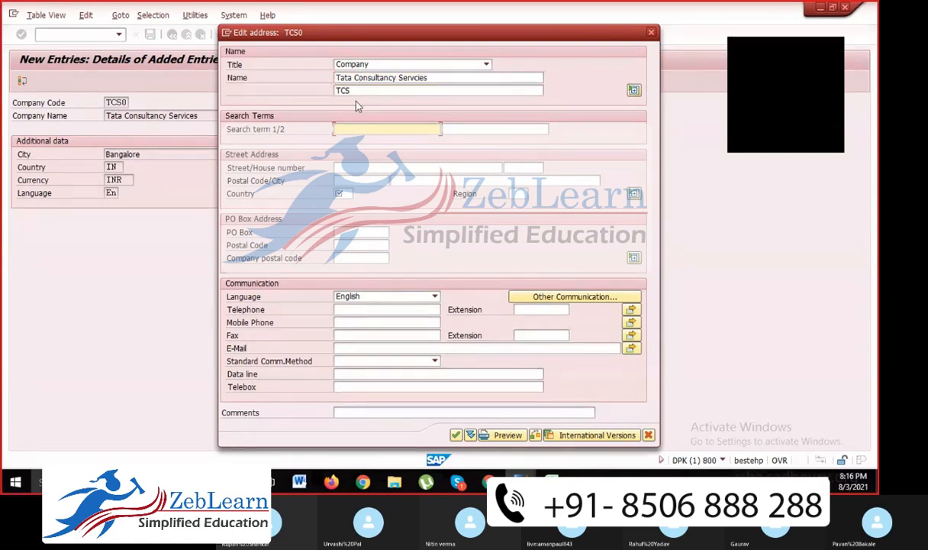
text(TCS)
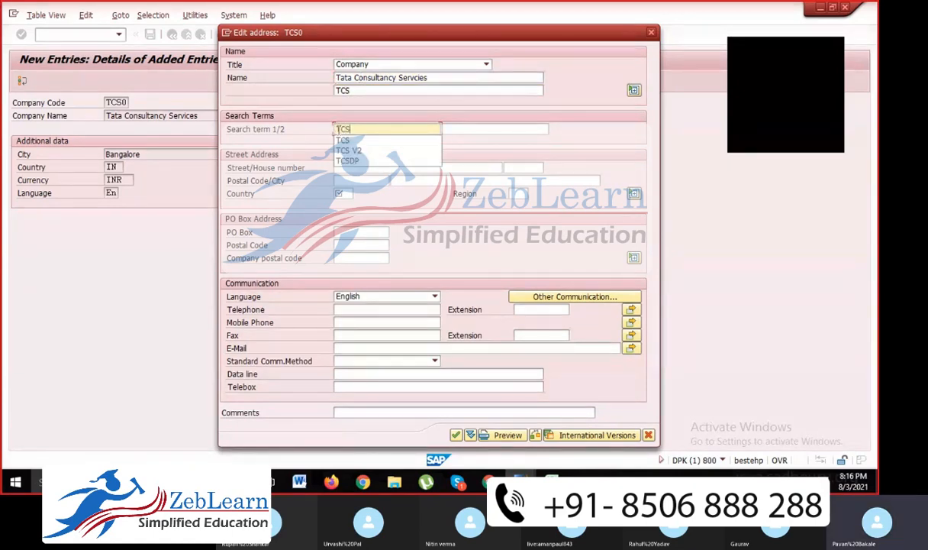
Fill in the street and house number of the company's street address.
click(373, 163)
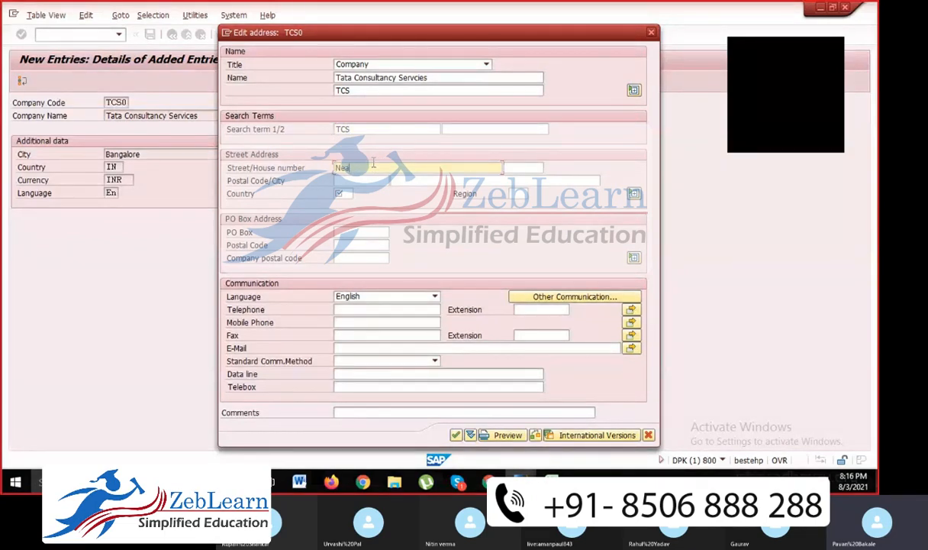
text(Near Bangap;)
key(BackSpace)
key(BackSpace)
text(lore)
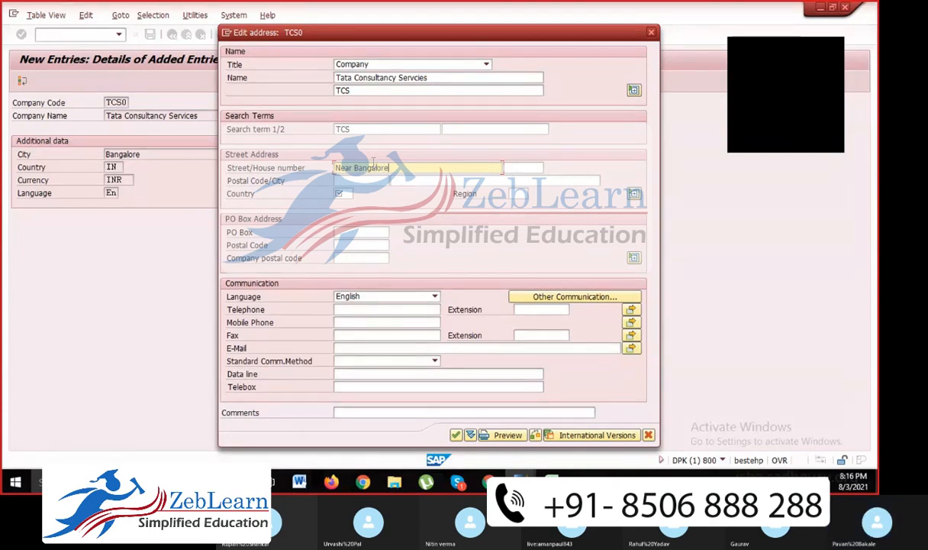
key(Tab)
click(528, 183)
key(Tab)
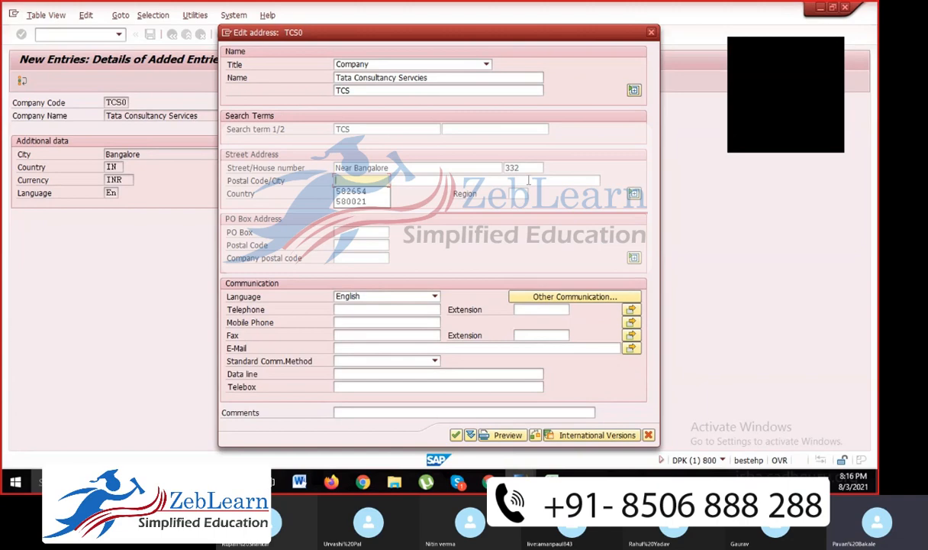
Pick the first suggested postal code for the street address and enter Bangalore as the city.
key(Down)
key(Return)
key(Tab)
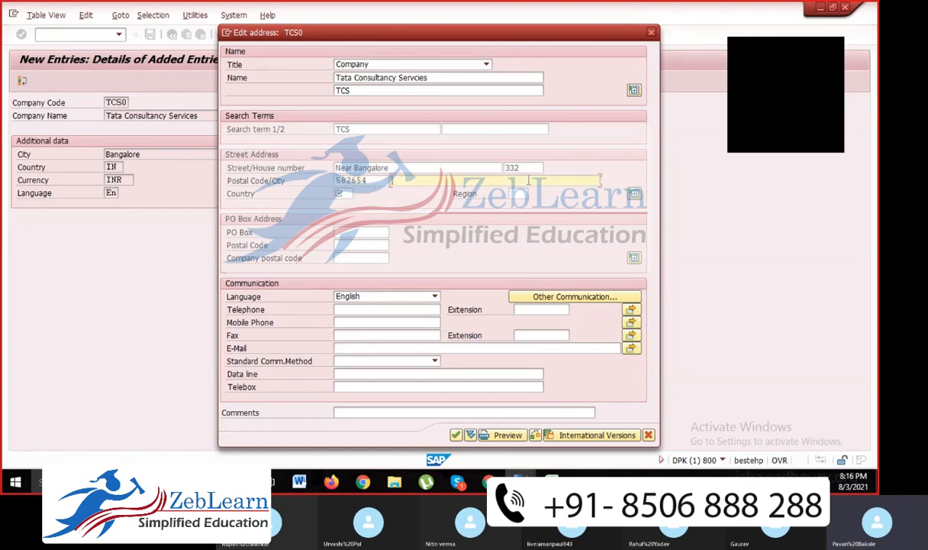
text(Bangalpre)
key(Tab)
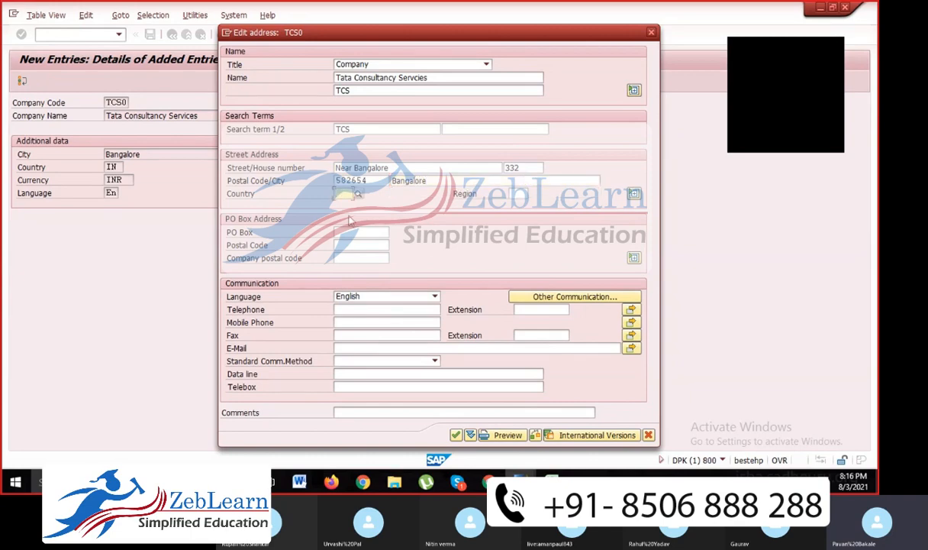
Set the address country to IN and choose region 10, Karnataka, from the list of regions.
text(IN)
click(521, 194)
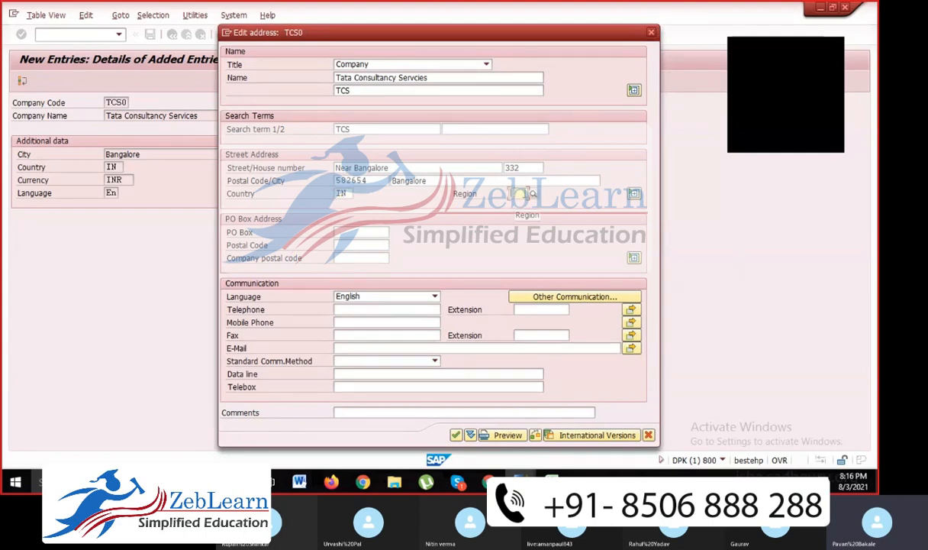
click(528, 195)
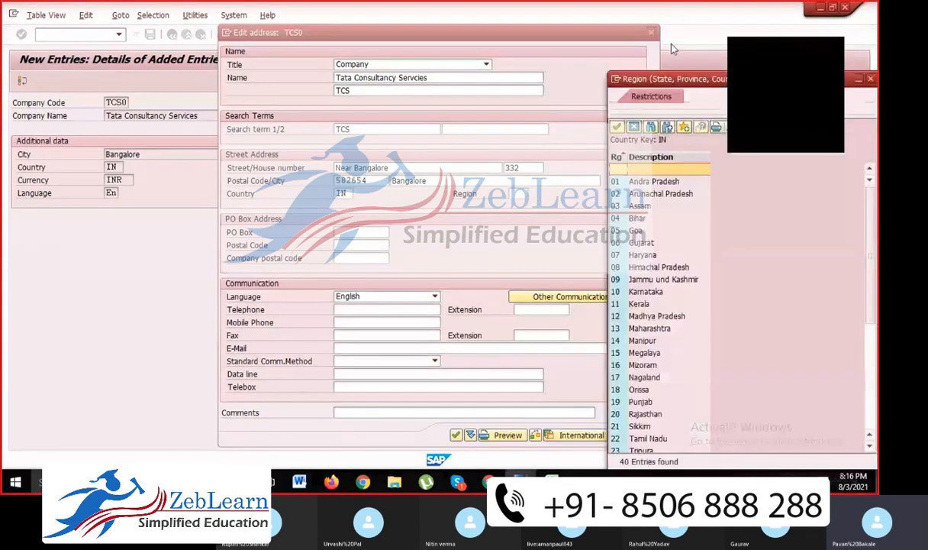
click(510, 136)
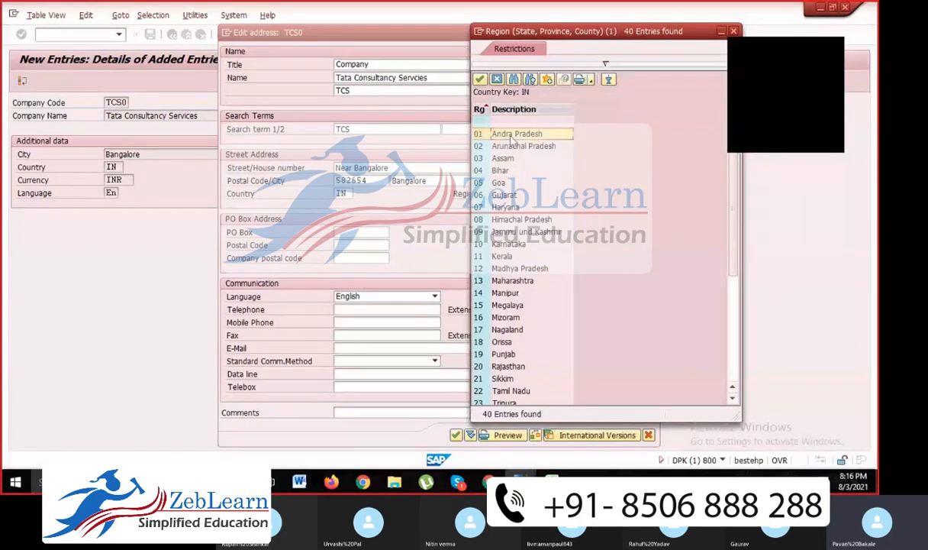
click(504, 182)
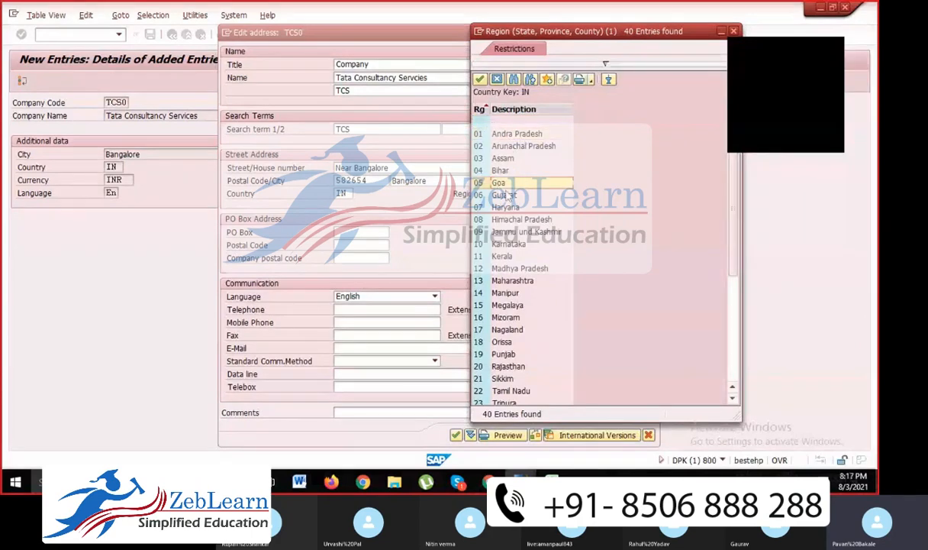
scroll(492, 187, down, 1)
click(481, 170)
click(502, 208)
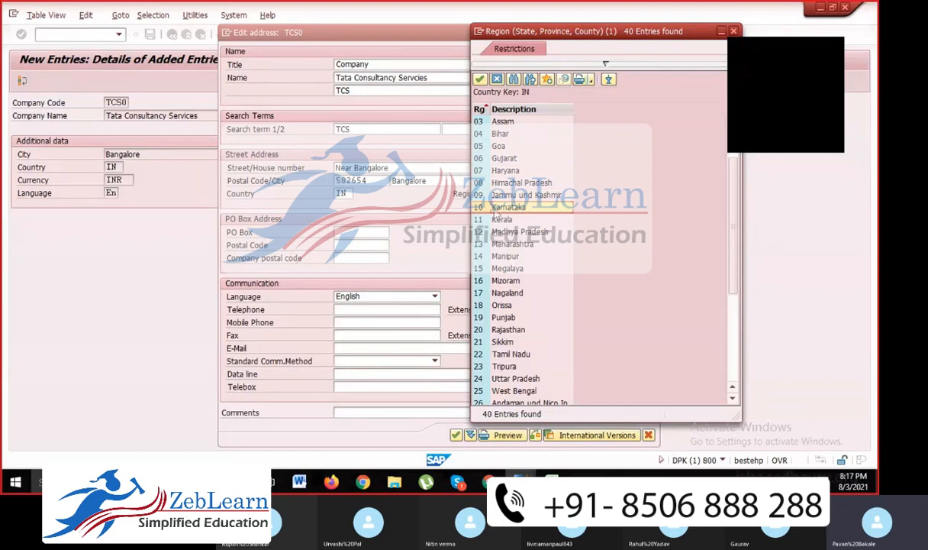
double_click(497, 211)
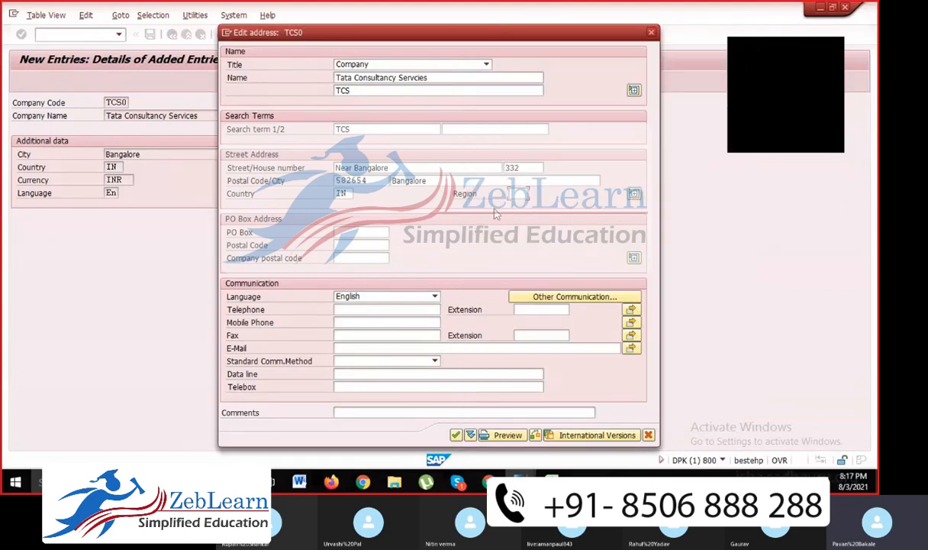
Set the PO Box to Bangalore and pick a previously used postal code for the PO box address.
click(360, 234)
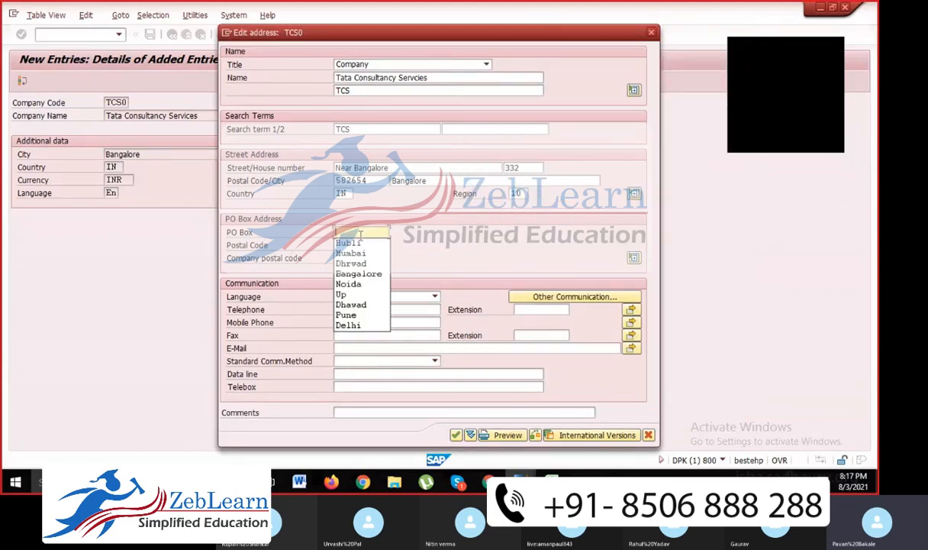
text(Bangal)
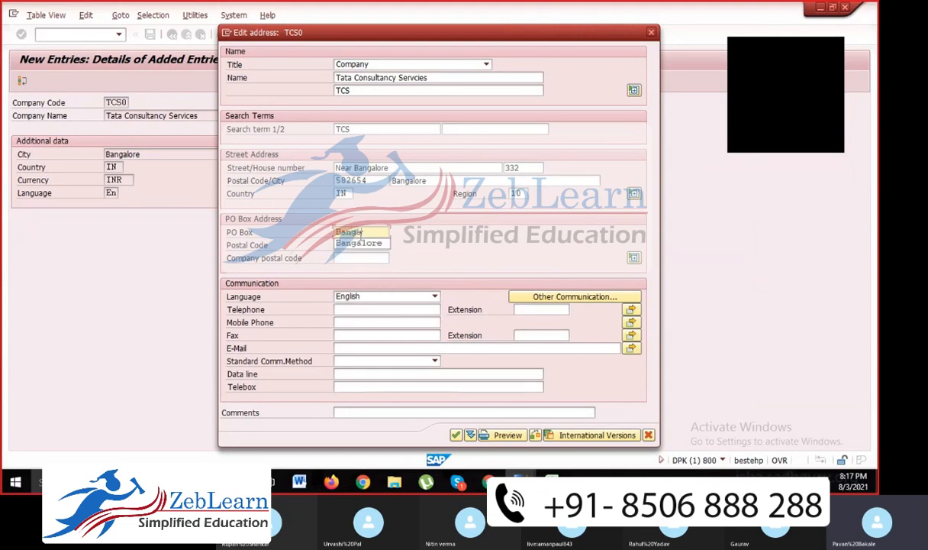
click(363, 242)
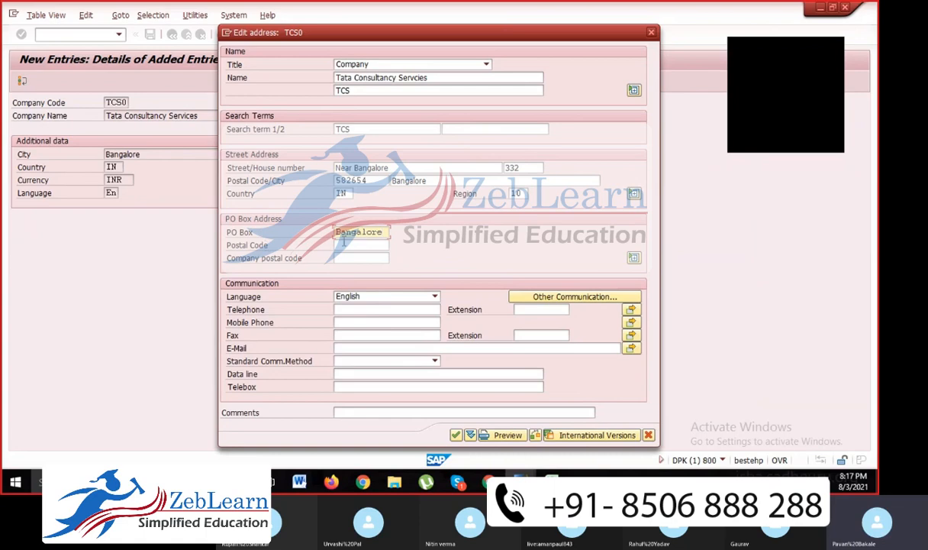
click(355, 244)
key(Down)
key(Down)
key(Down)
key(Down)
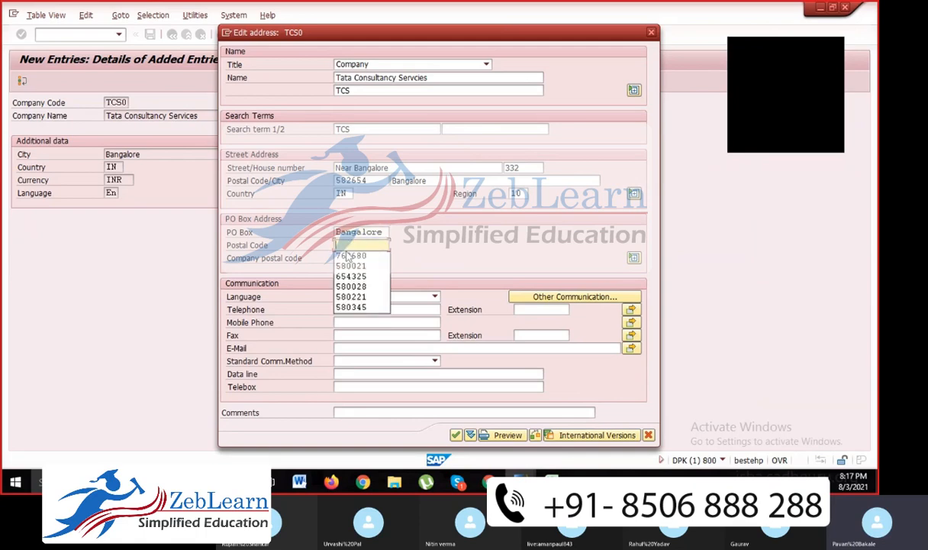
key(Return)
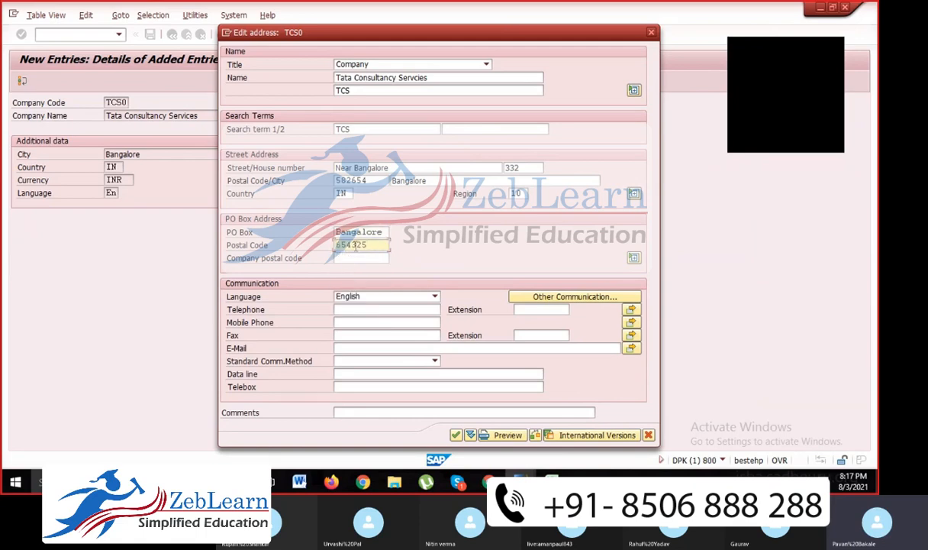
Fill in the company's telephone, mobile phone and fax numbers from the suggested entries.
click(348, 311)
key(Return)
key(Tab)
key(Tab)
key(Down)
key(Down)
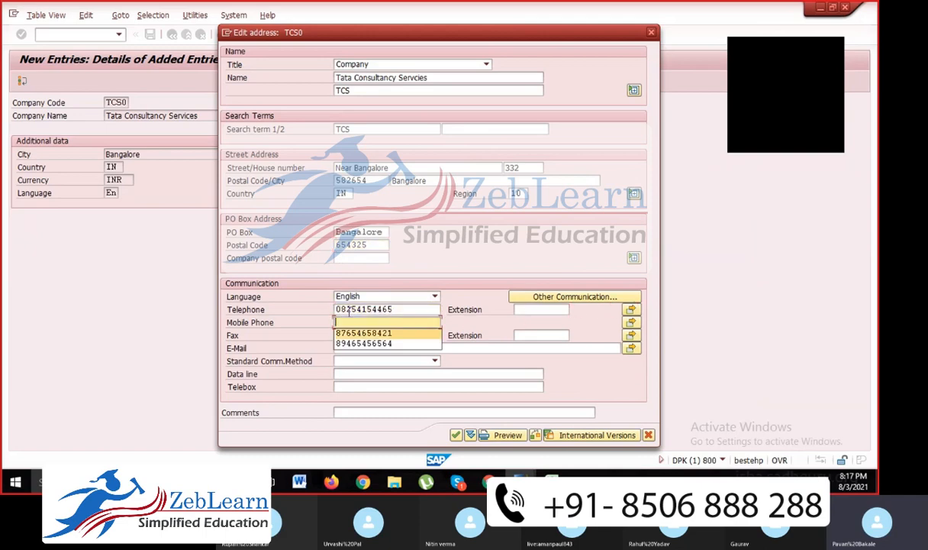
key(Return)
key(Tab)
key(Down)
key(Down)
key(Return)
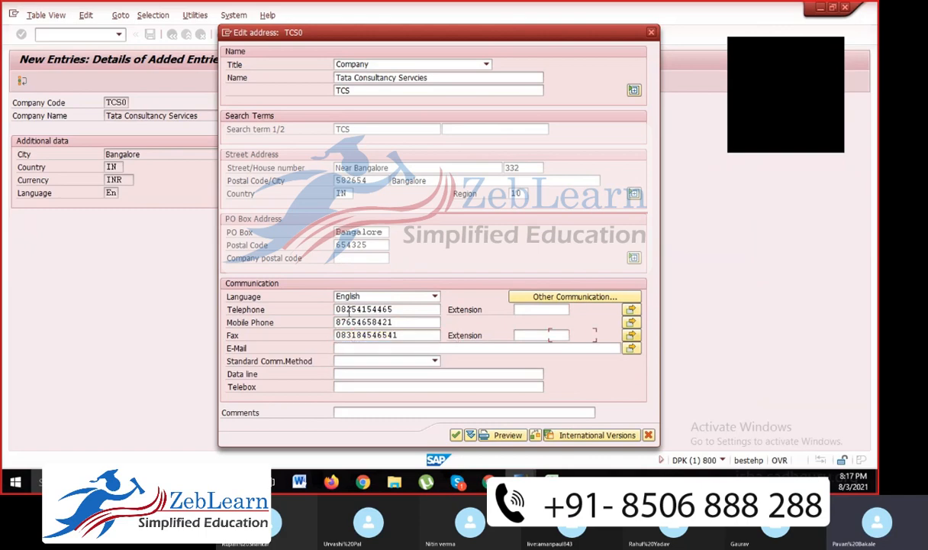
Enter the company's e-mail address and set the standard communication method to E-Mail.
key(Tab)
text(tcs)
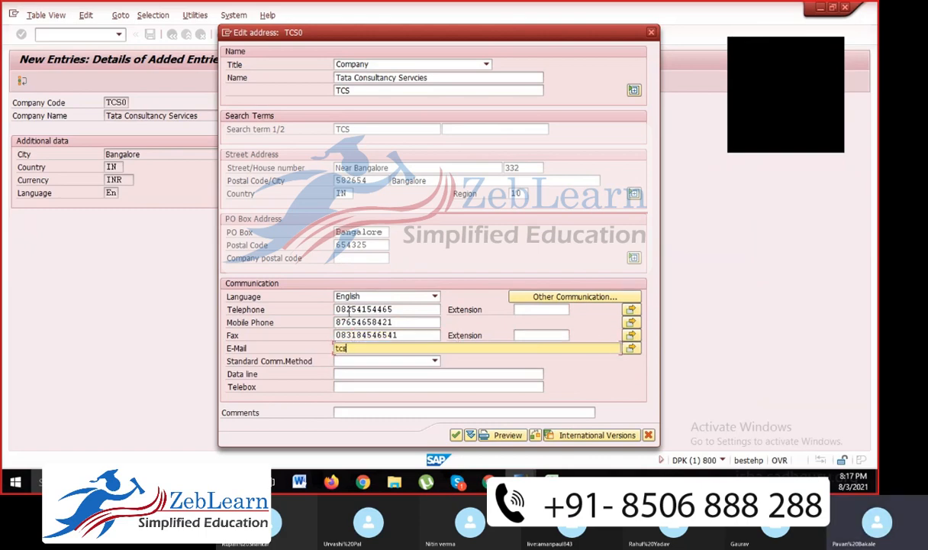
key(Tab)
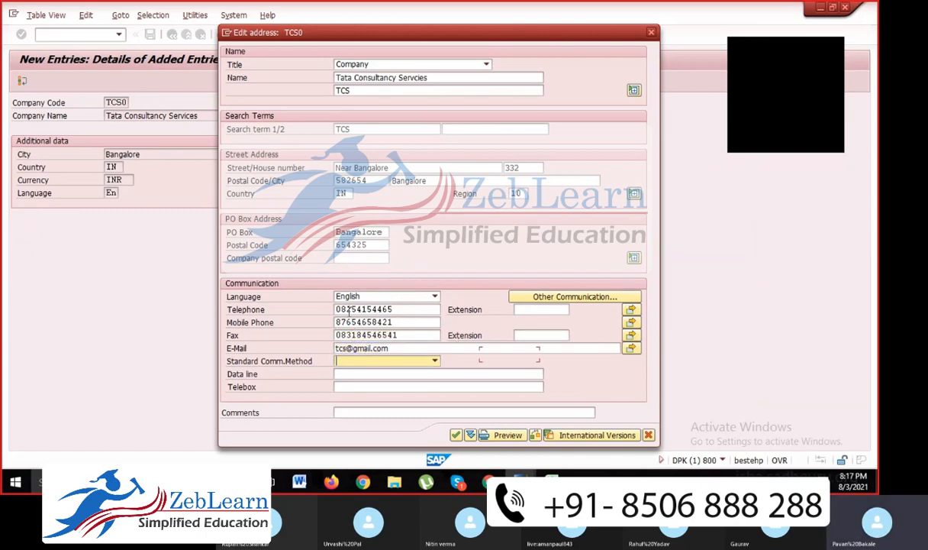
click(397, 364)
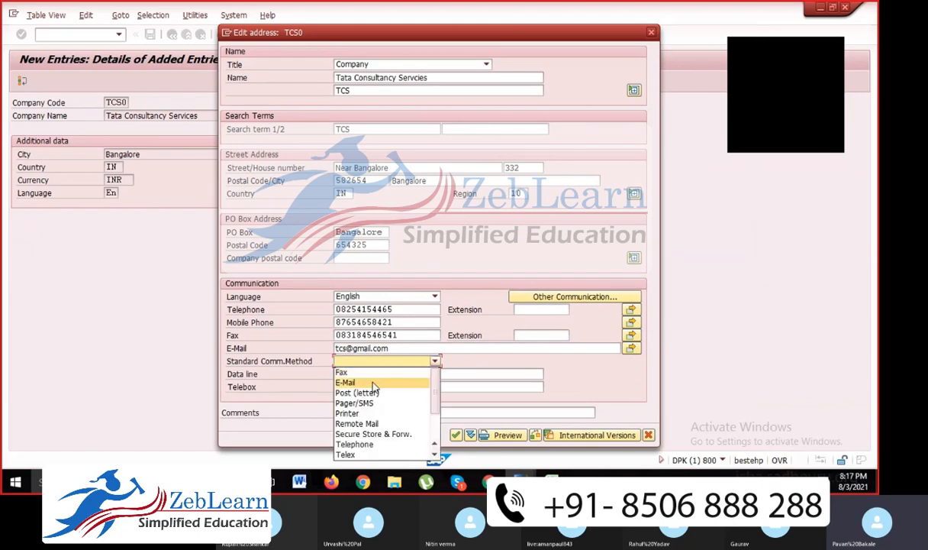
click(372, 380)
Add the comment "Thanks..." to the address and accept the completed address data.
click(337, 413)
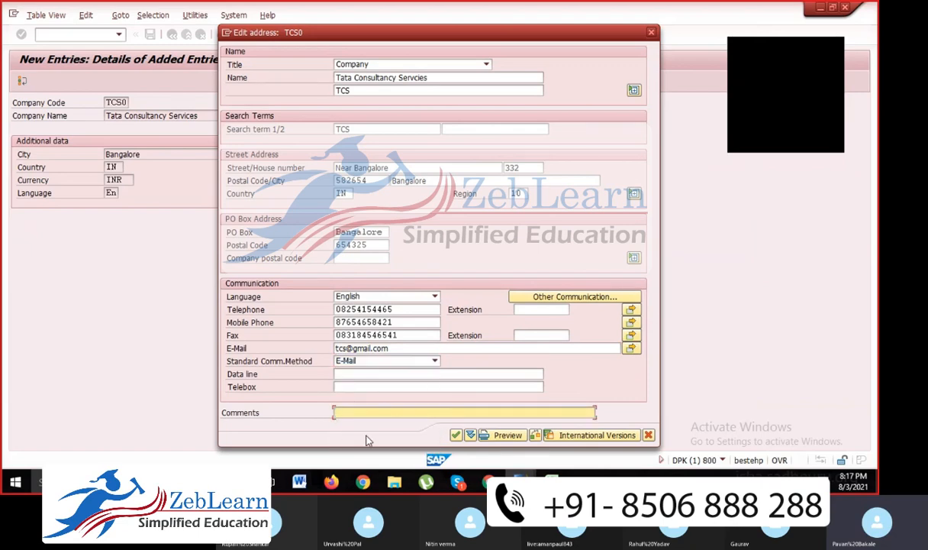
key(BackSpace)
key(Down)
key(Return)
drag(339, 34, 327, 19)
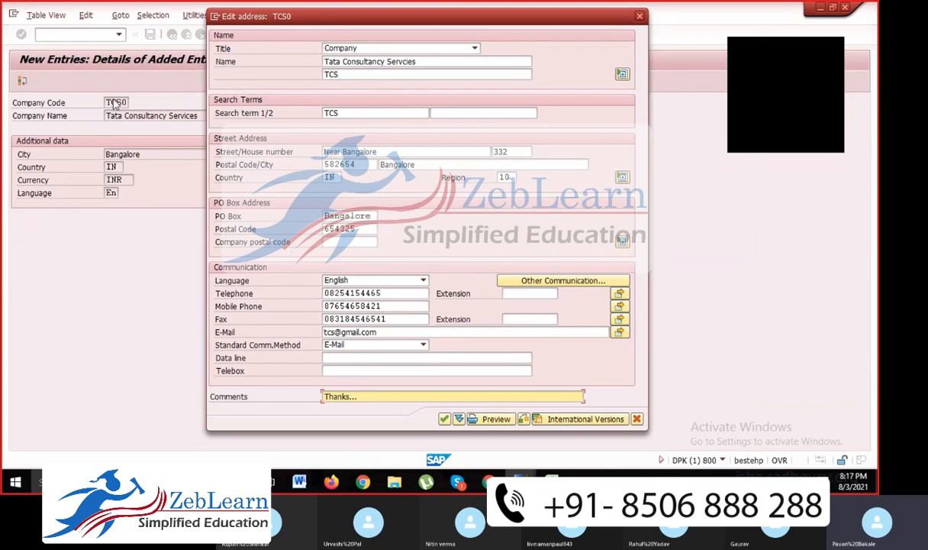
click(445, 419)
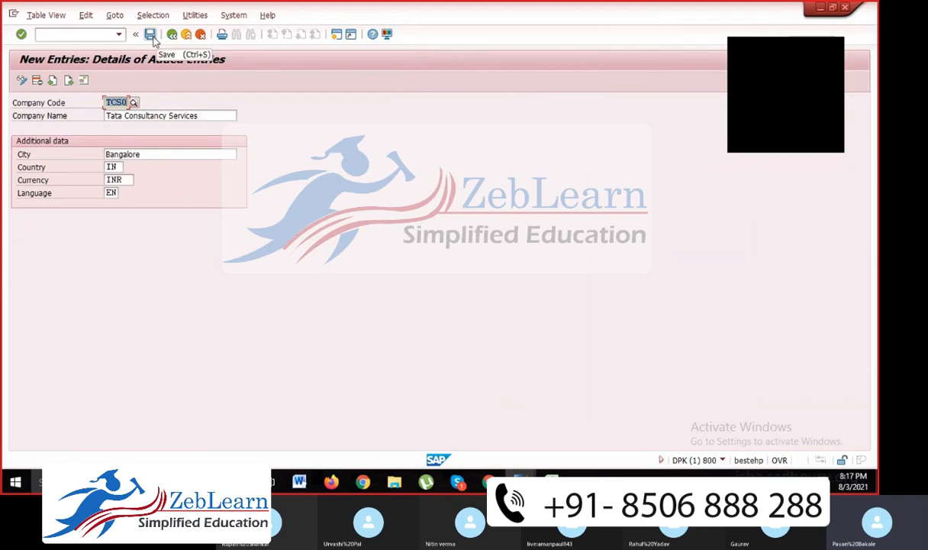
Save the new company code entry, confirming its address and the customizing request described as SAP Pratice.
click(152, 36)
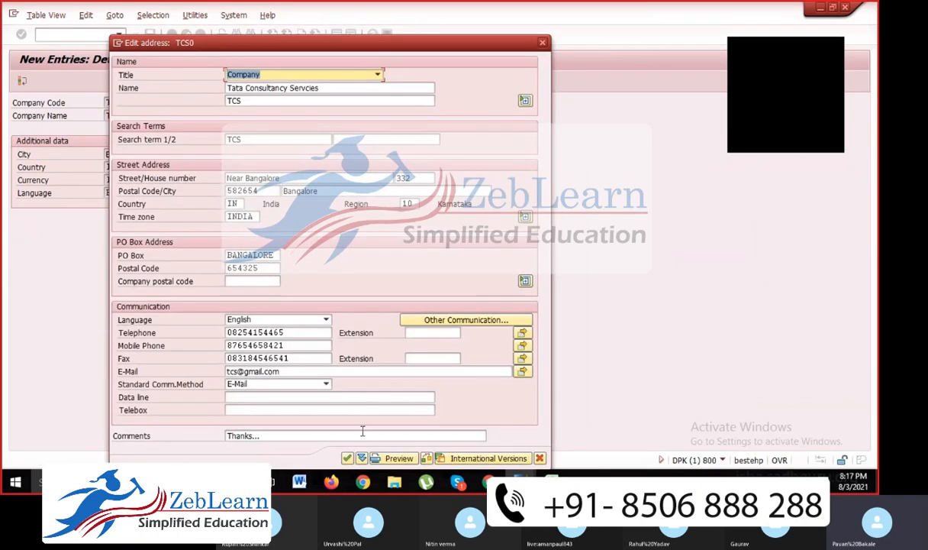
click(347, 458)
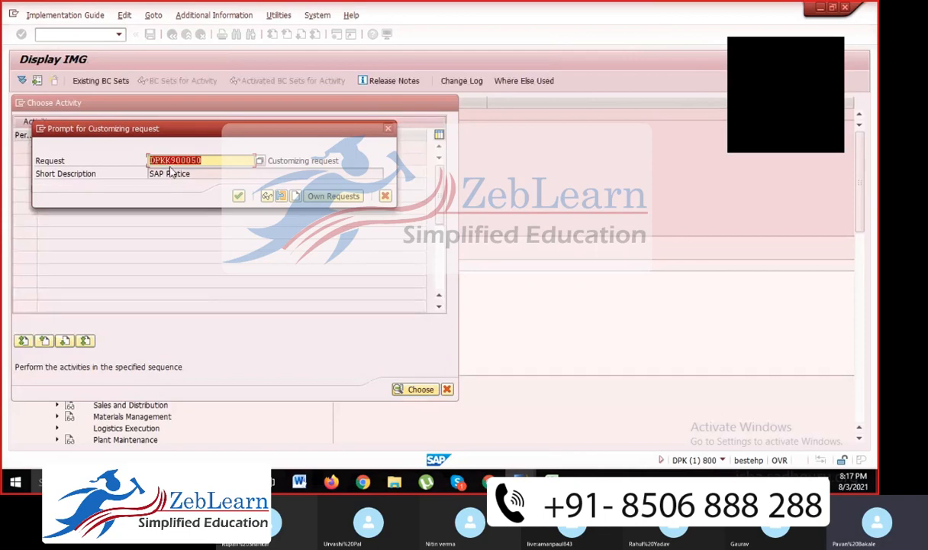
key(Tab)
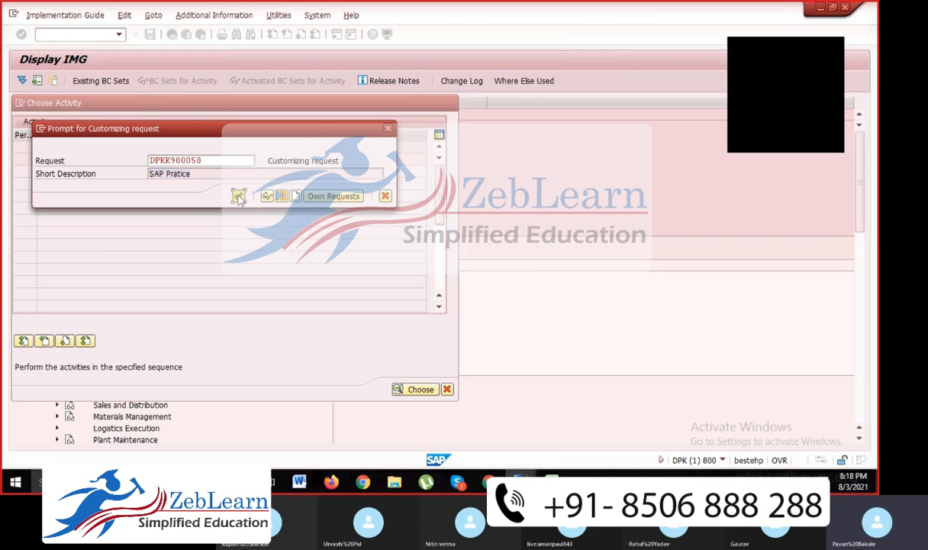
click(238, 196)
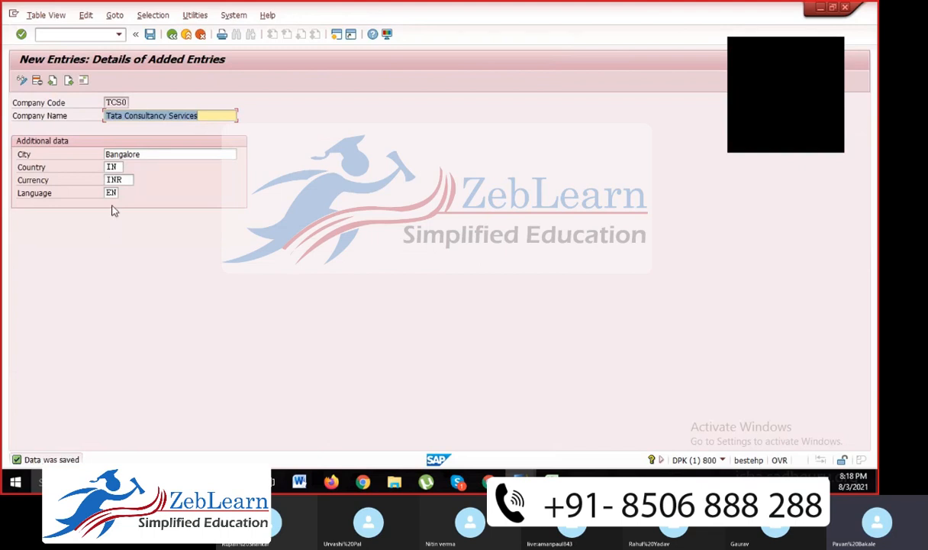
Copy the company code TCS0 and paste it into the Excel code sheet under CO Code in C12, beside IBM123.
click(107, 101)
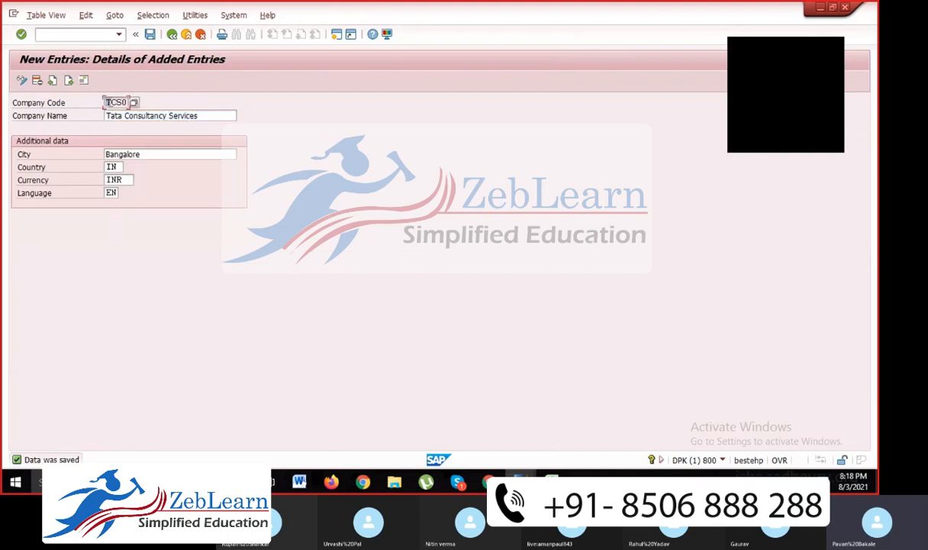
text(0)
drag(107, 99, 127, 102)
click(128, 102)
key(alt+Tab)
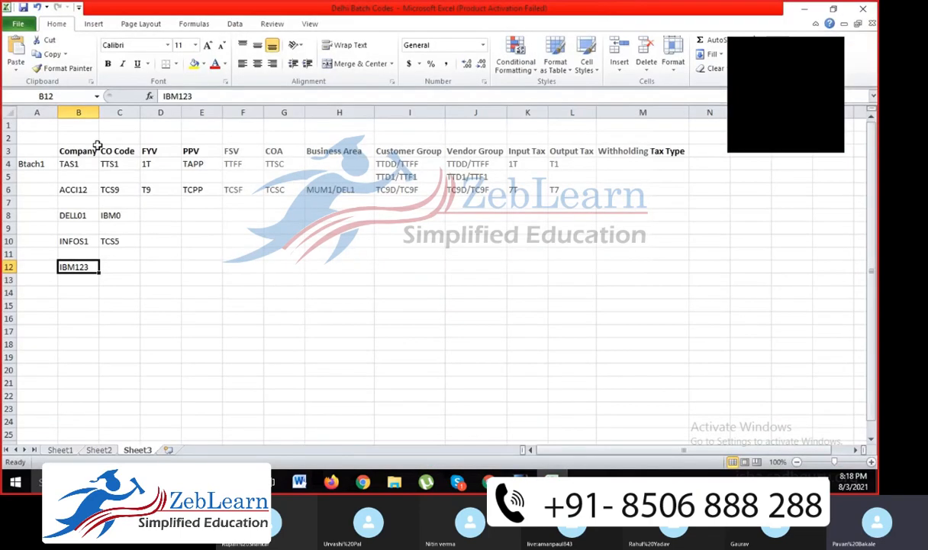
drag(73, 150, 76, 266)
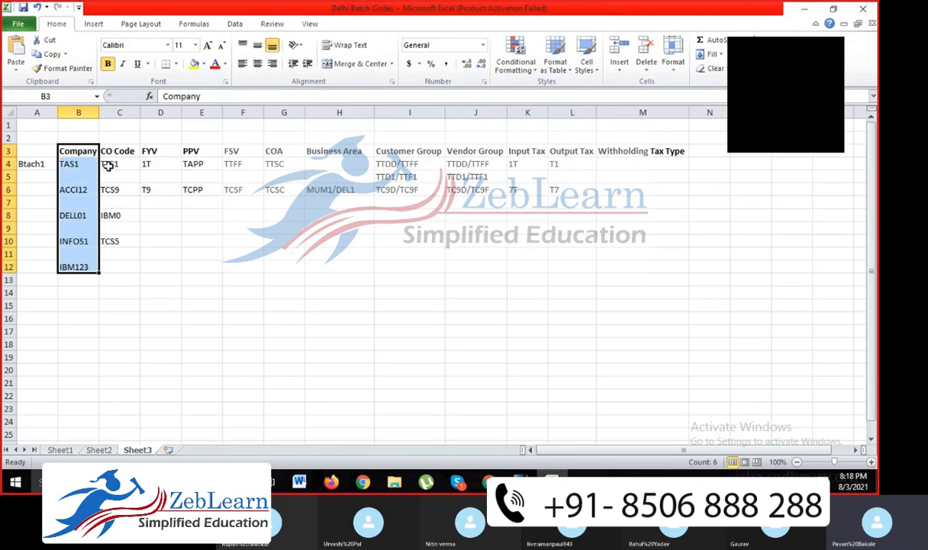
drag(110, 152, 124, 269)
click(122, 267)
key(ctrl+v)
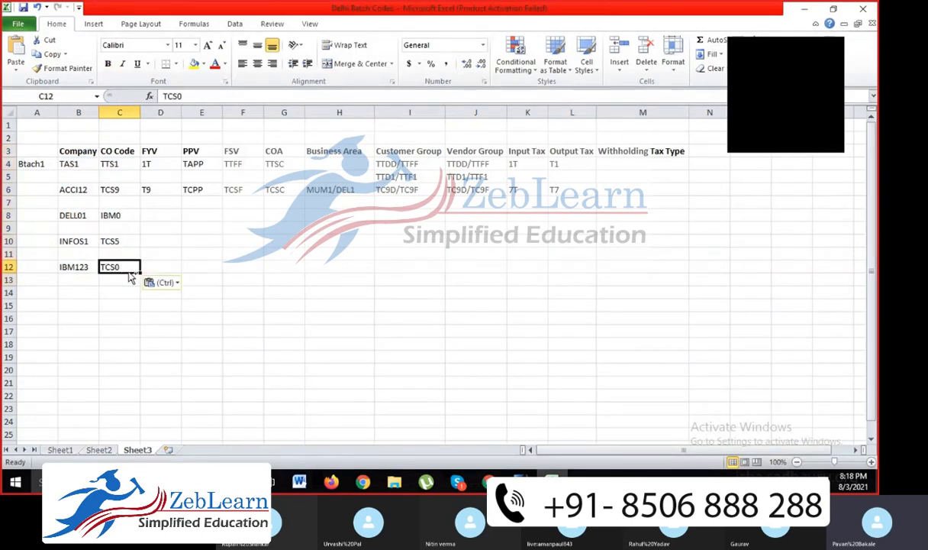
Select the company and company code pair in cells B12:C12.
click(90, 266)
drag(92, 266, 108, 267)
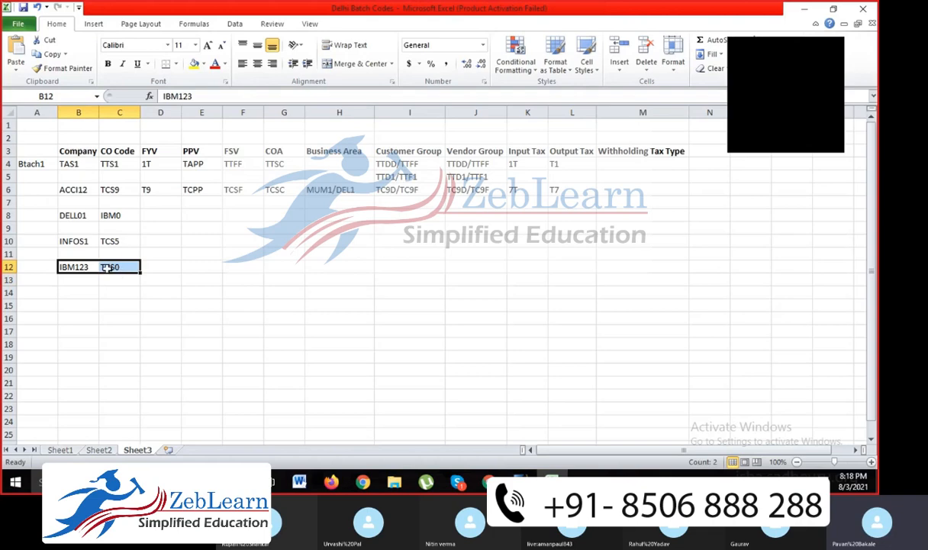
Switch to SAP, leave the saved company code entry and its activity selection, and return to the implementation guide's Financial Accounting definition activities.
click(79, 266)
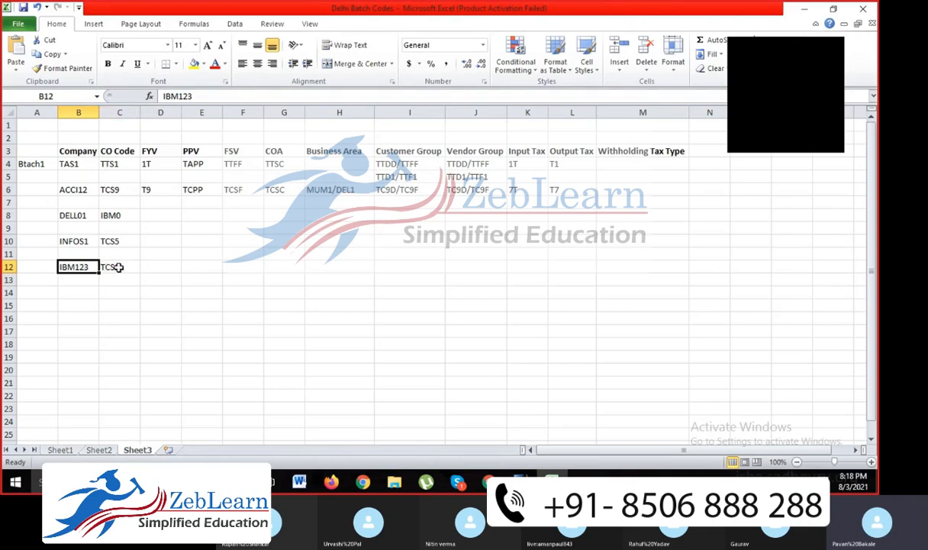
click(119, 267)
key(alt+Tab)
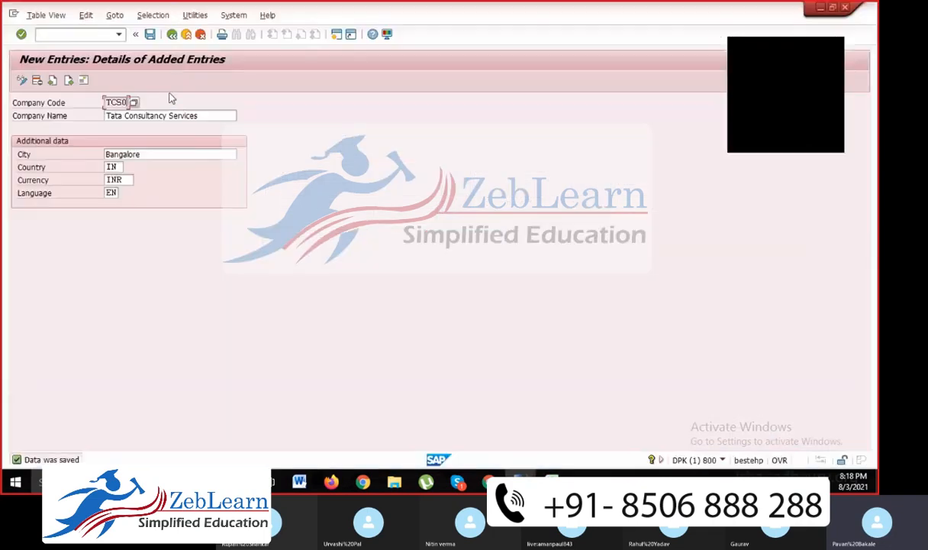
click(173, 36)
click(173, 36)
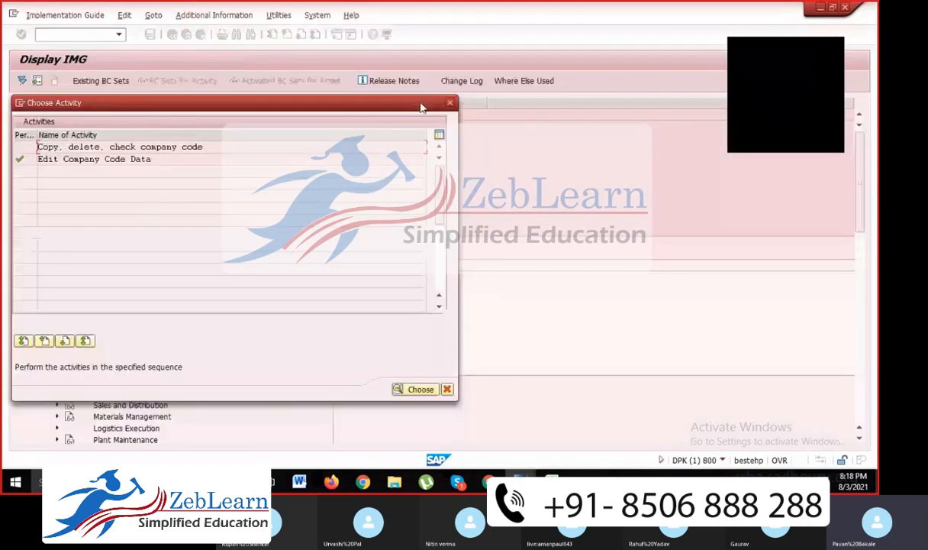
click(448, 99)
click(119, 279)
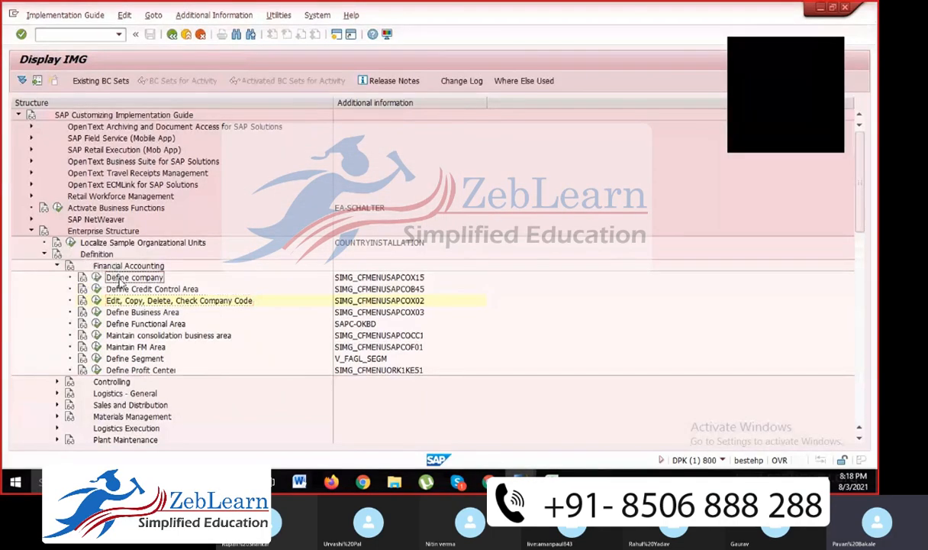
click(119, 300)
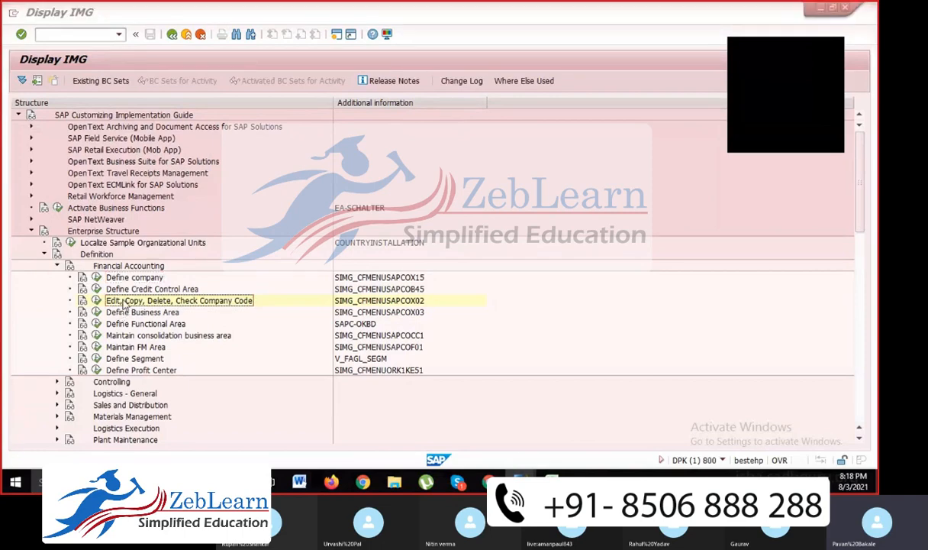
Switch to the Word notes and review the numbered items on company creation, company code creation and assigning the company code to the company.
key(alt+Tab)
key(alt+Tab)
scroll(284, 246, up, 3)
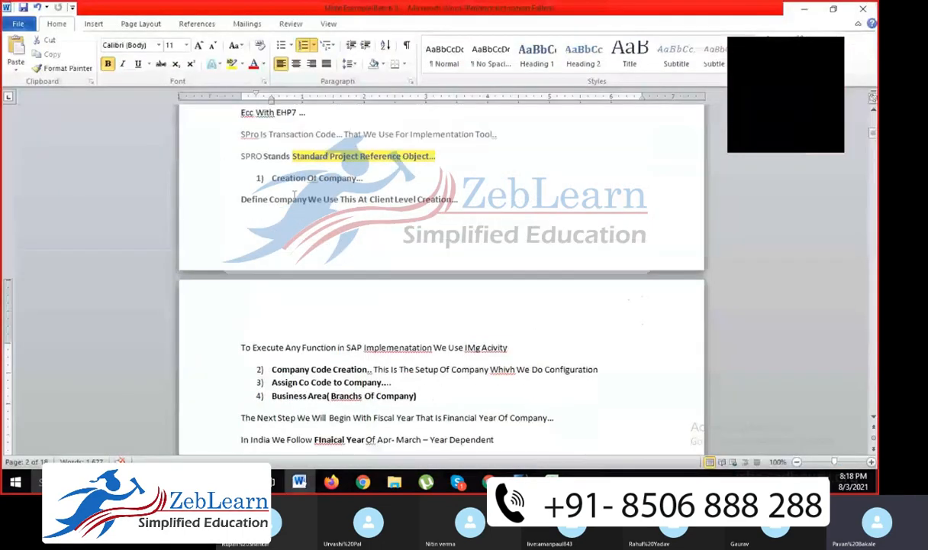
scroll(301, 254, down, 1)
drag(267, 304, 347, 296)
scroll(336, 290, down, 1)
drag(271, 259, 381, 259)
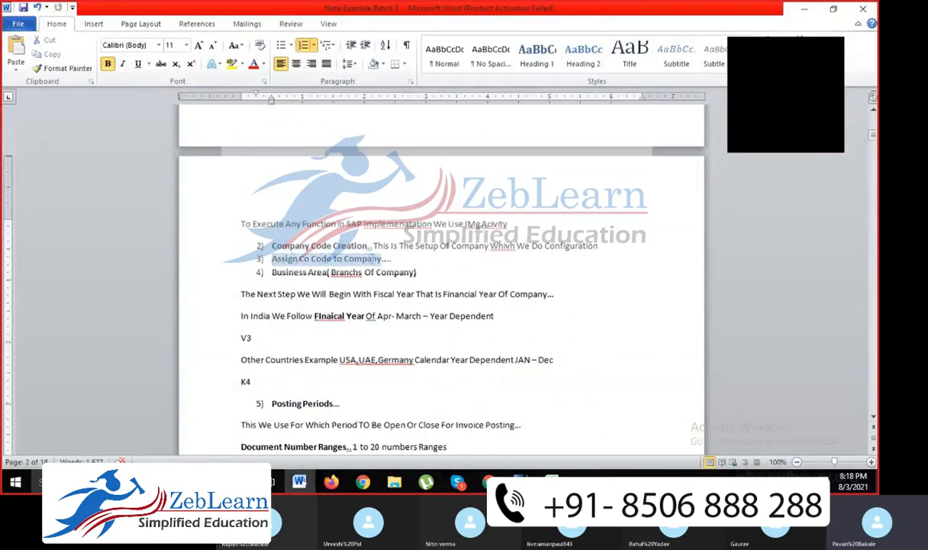
scroll(367, 255, up, 3)
drag(273, 180, 356, 179)
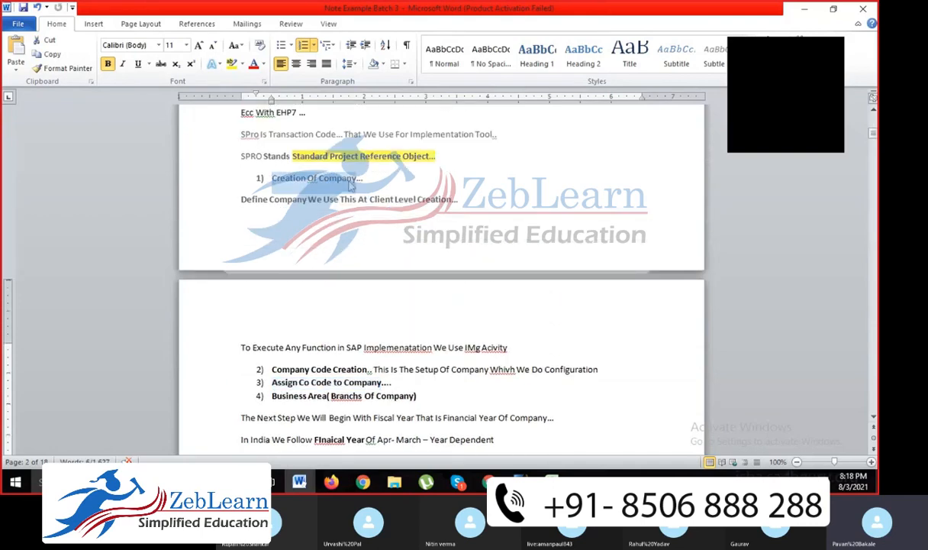
scroll(328, 290, down, 1)
drag(274, 307, 382, 309)
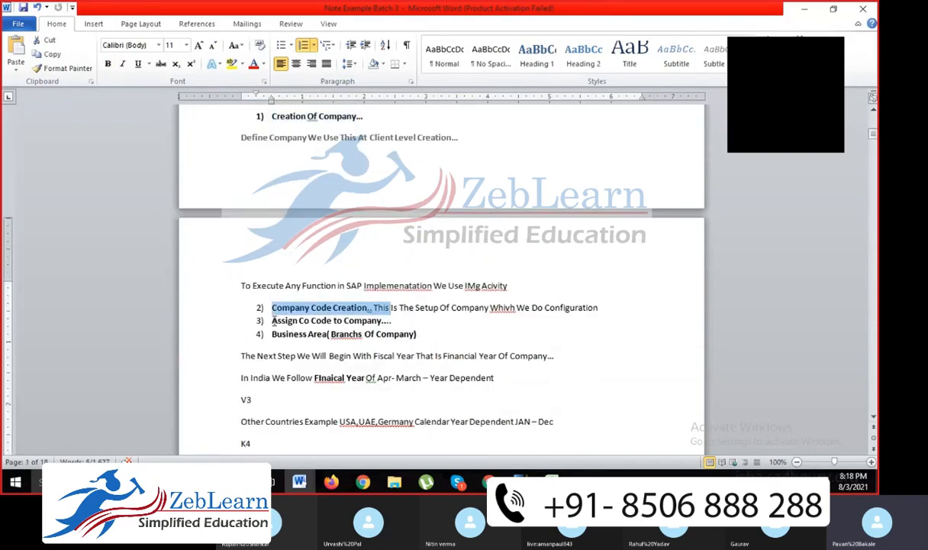
drag(272, 321, 379, 321)
key(ctrl+b)
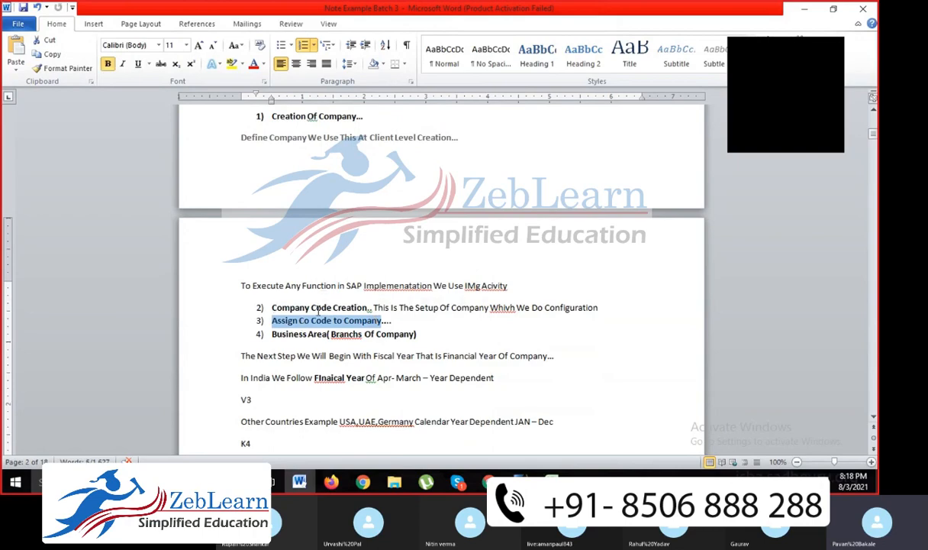
drag(272, 307, 362, 304)
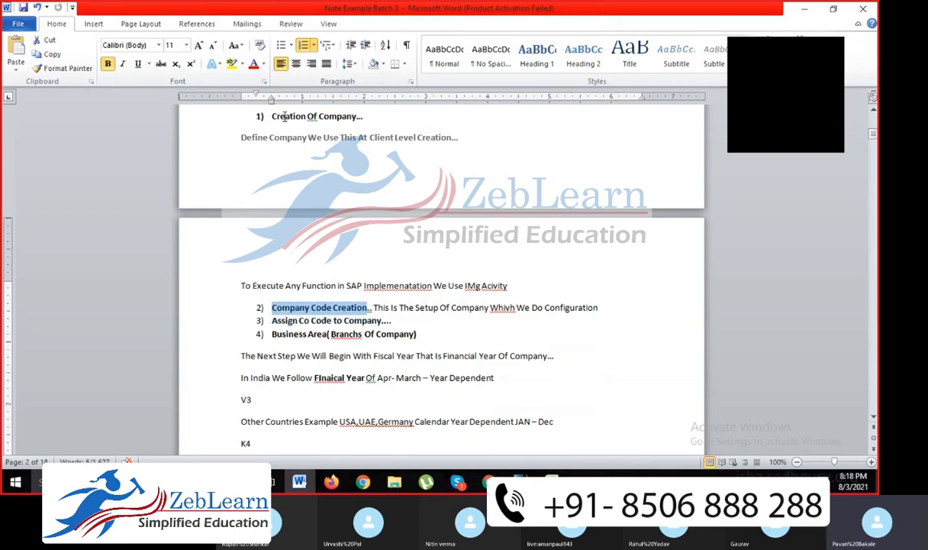
drag(261, 116, 356, 117)
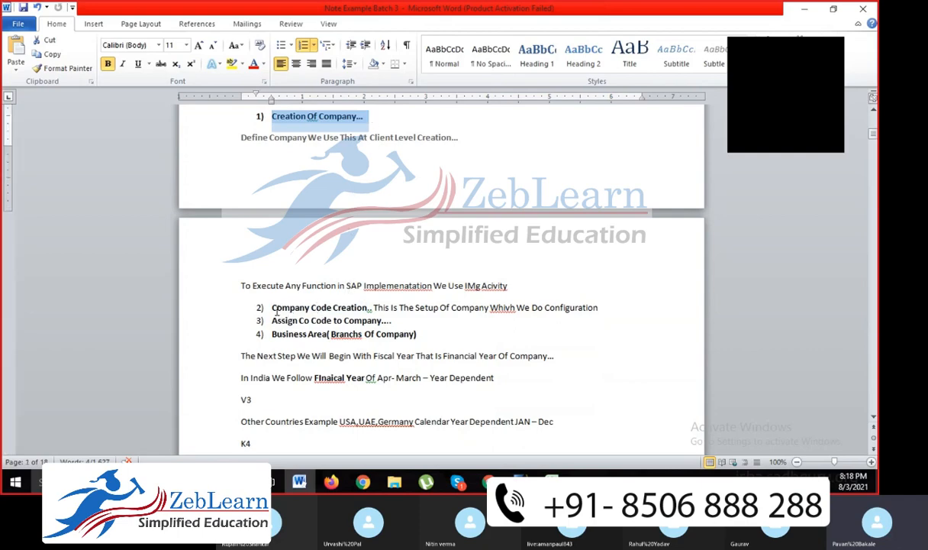
drag(275, 321, 374, 322)
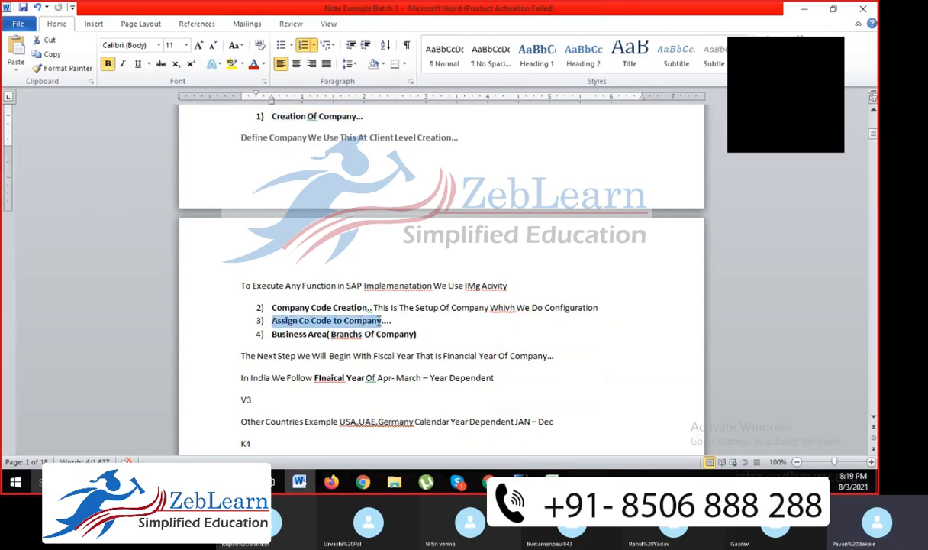
Return to SAP, collapse the Definition branch and expand Assignment down to the Financial Accounting activity Assign company code to company.
key(alt+Tab)
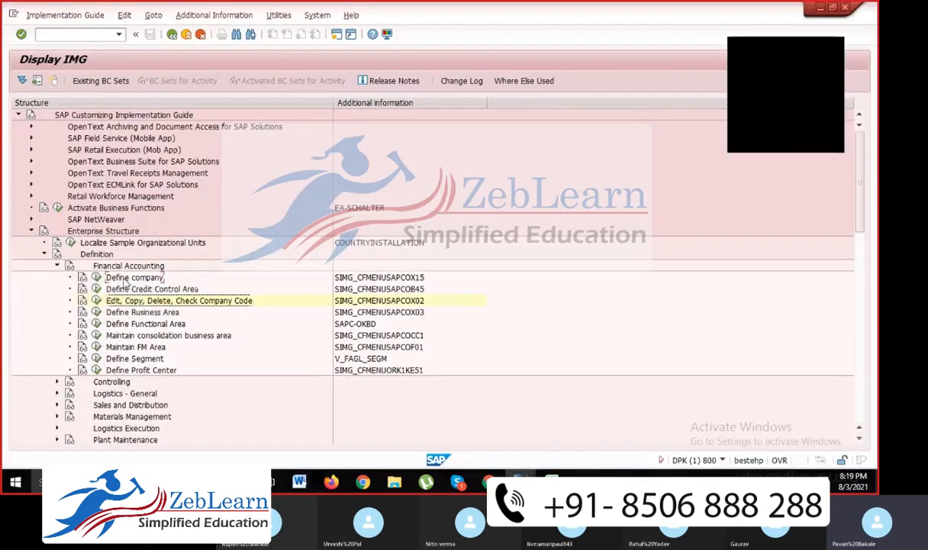
click(56, 265)
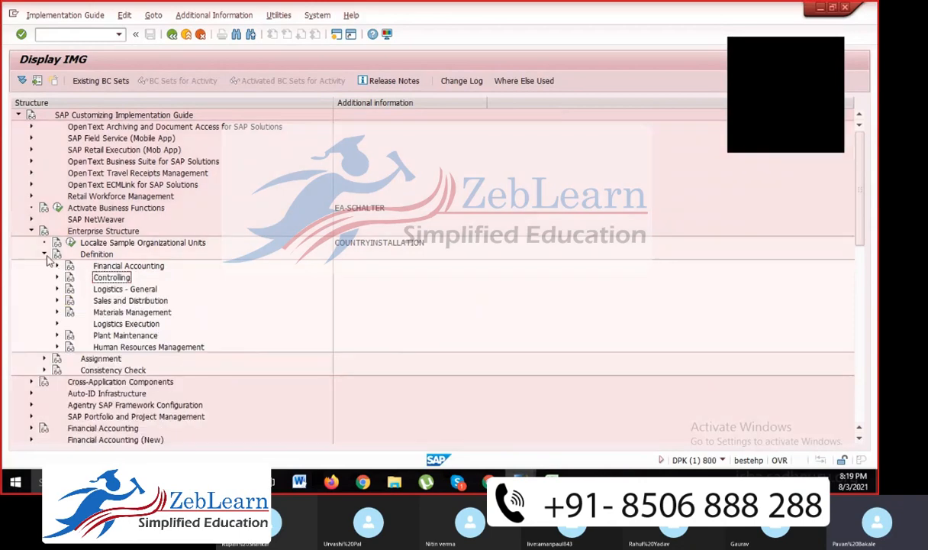
click(43, 254)
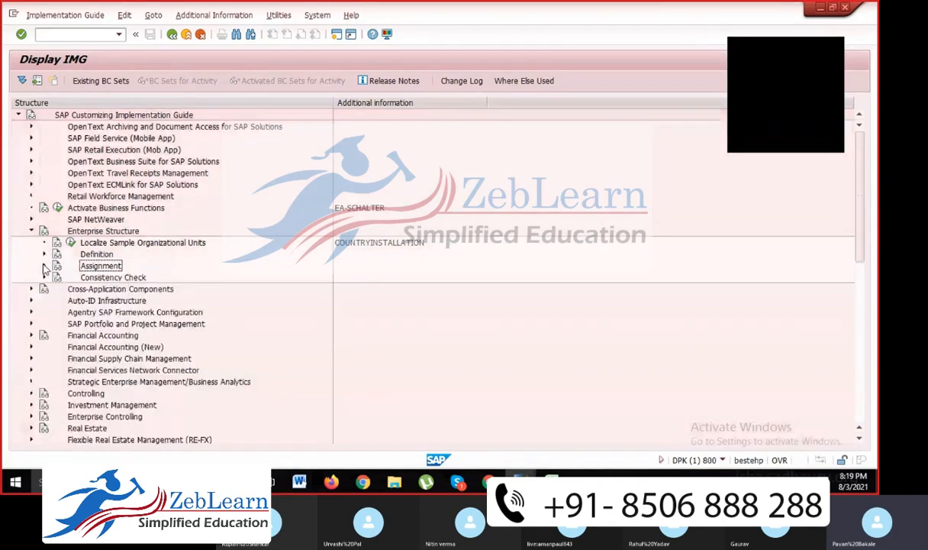
click(44, 265)
click(108, 279)
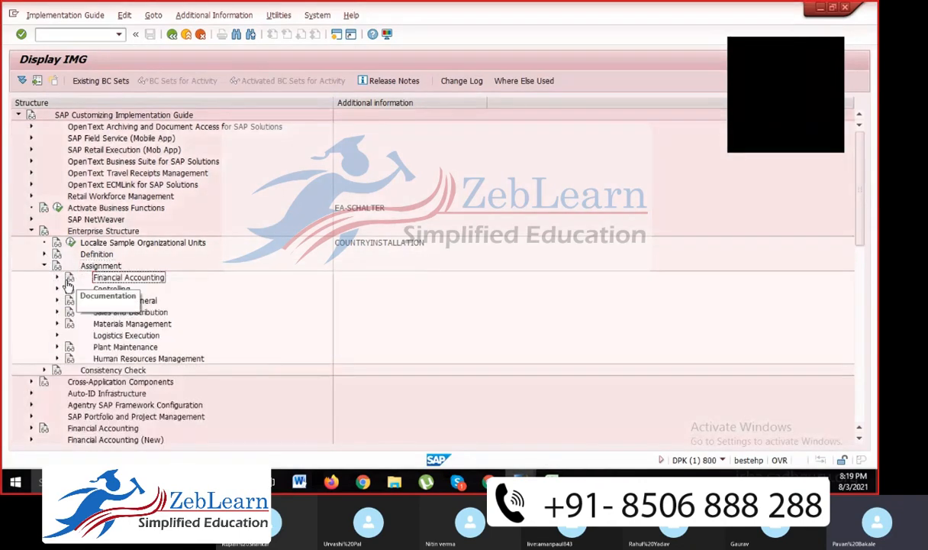
click(56, 278)
click(124, 289)
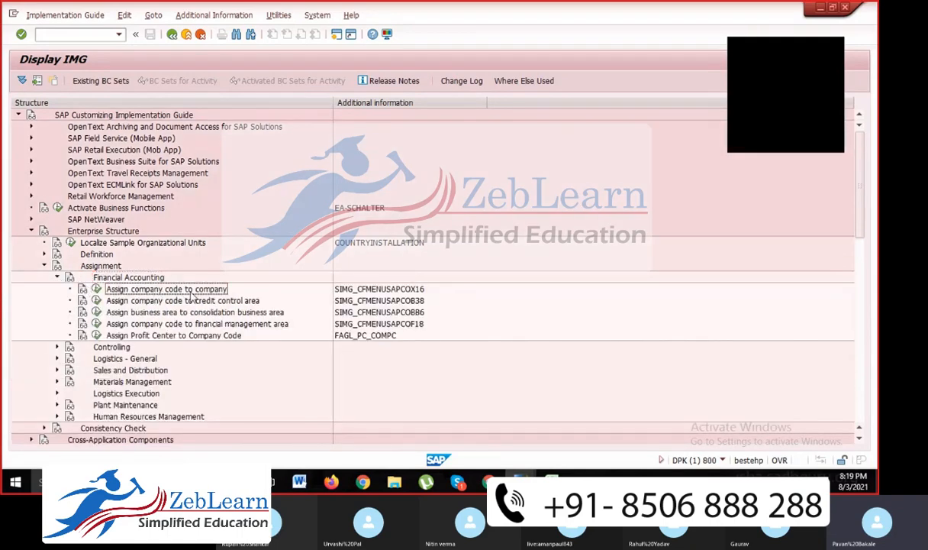
click(411, 290)
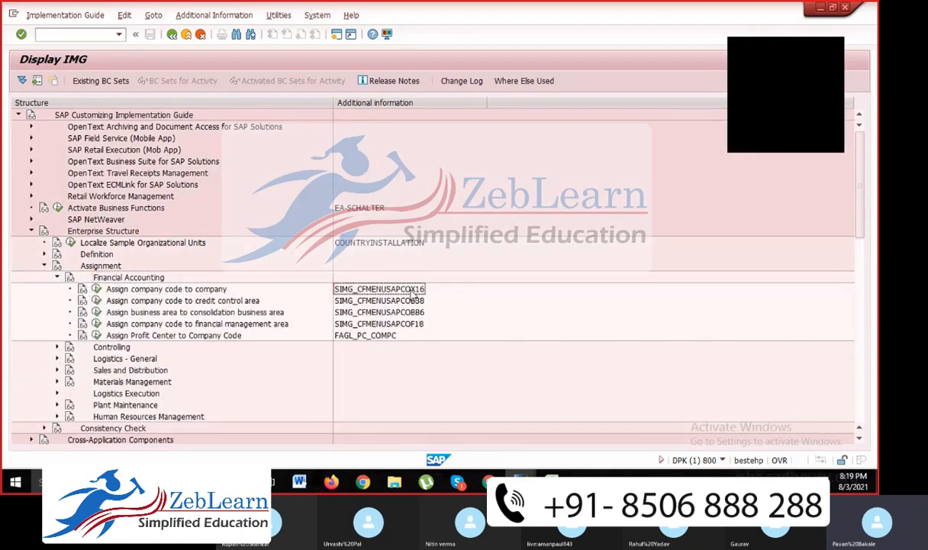
Try to run the Assign company code to company activity, declining to display the locked data.
click(97, 290)
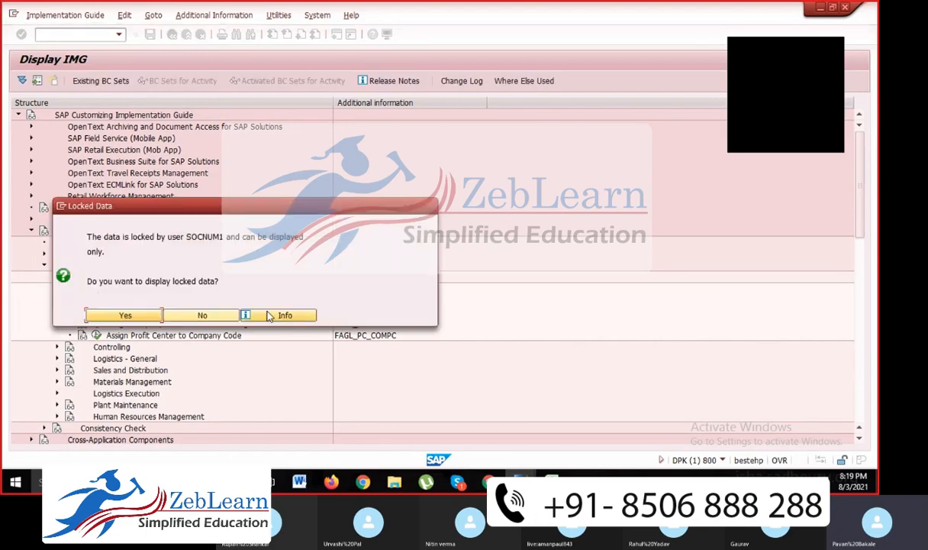
click(201, 315)
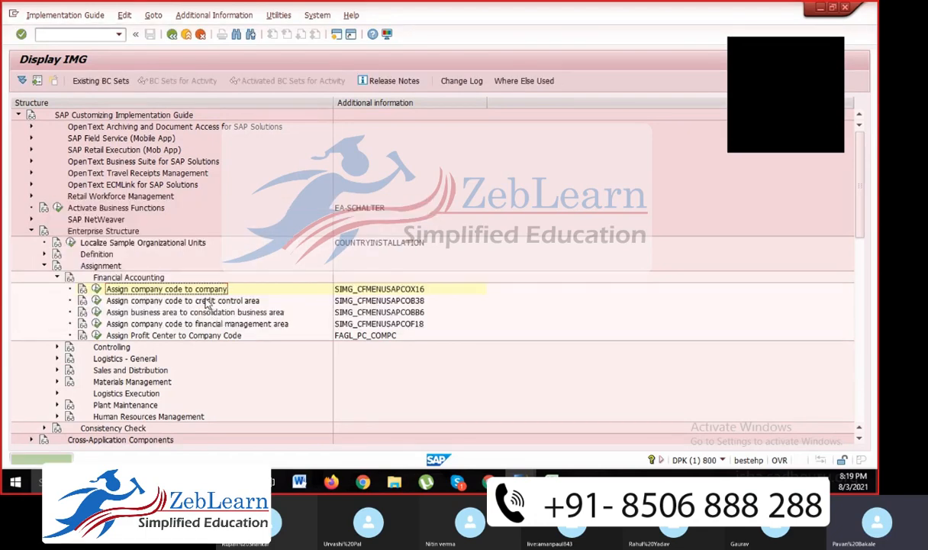
click(98, 291)
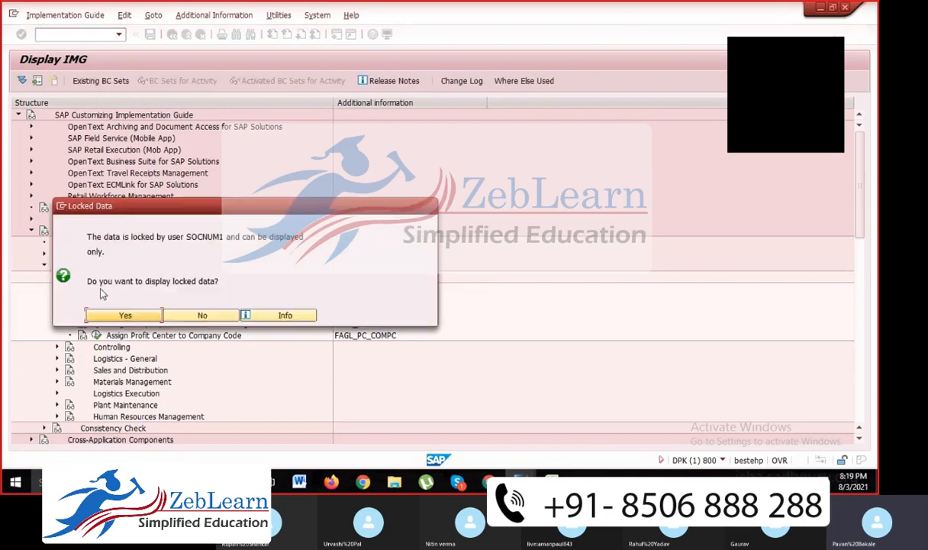
drag(153, 212, 151, 129)
drag(84, 153, 327, 163)
click(122, 171)
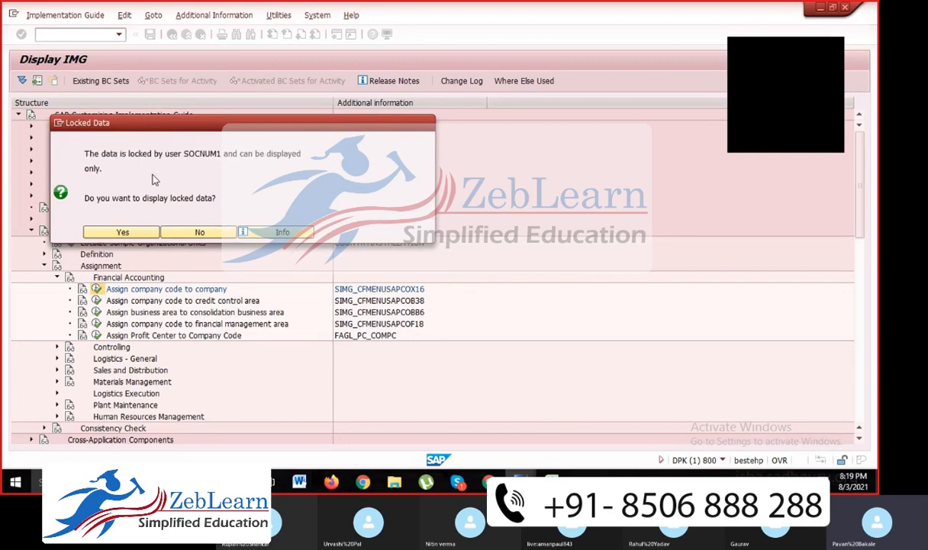
click(197, 229)
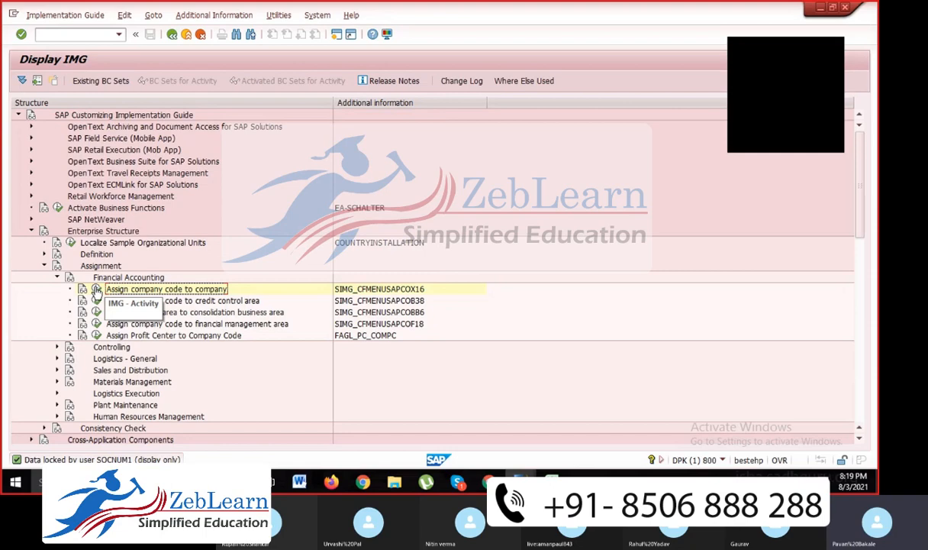
click(95, 289)
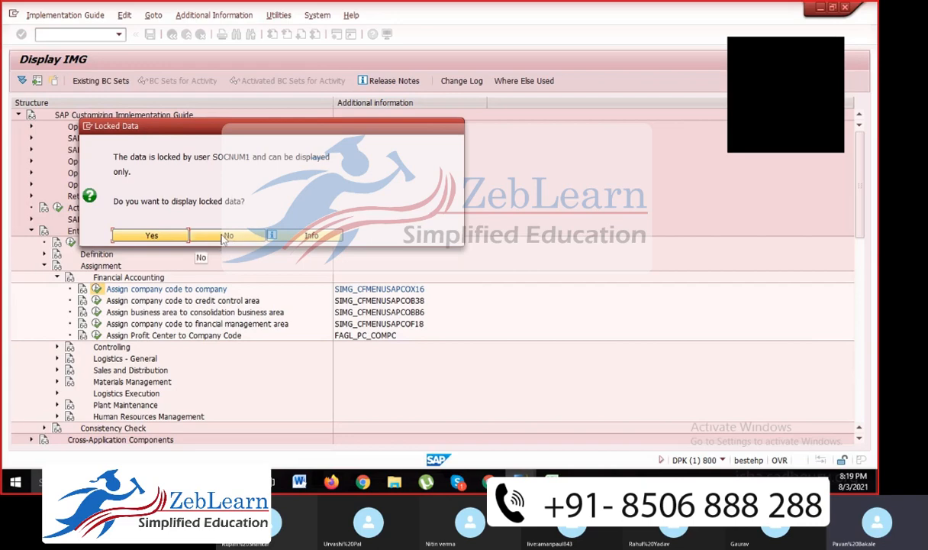
Open the lock entry selection in a new session with the transaction command /osm12.
click(84, 34)
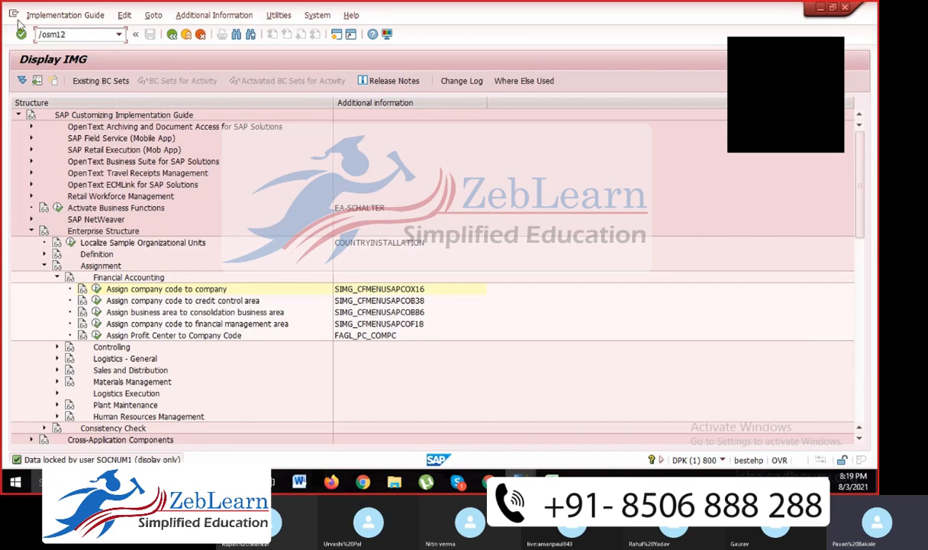
drag(68, 35, 54, 34)
click(68, 35)
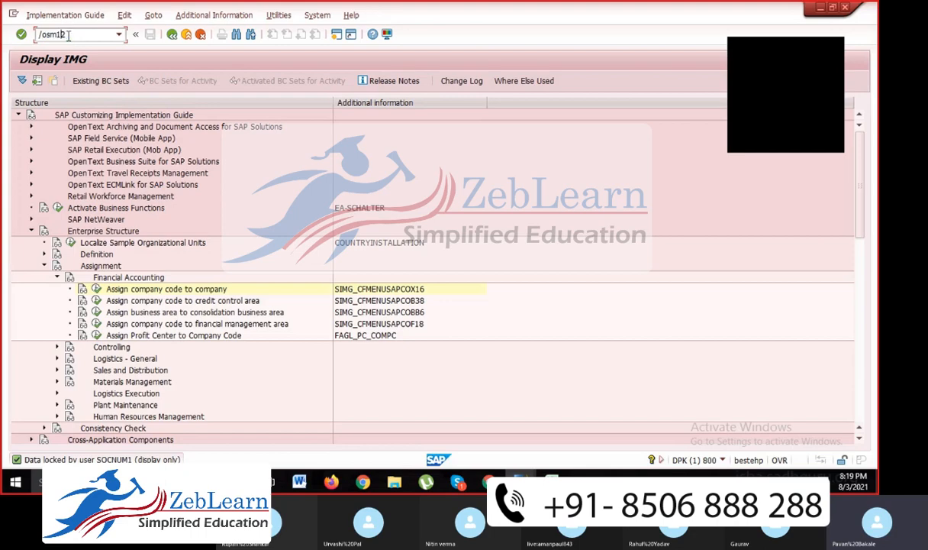
click(21, 34)
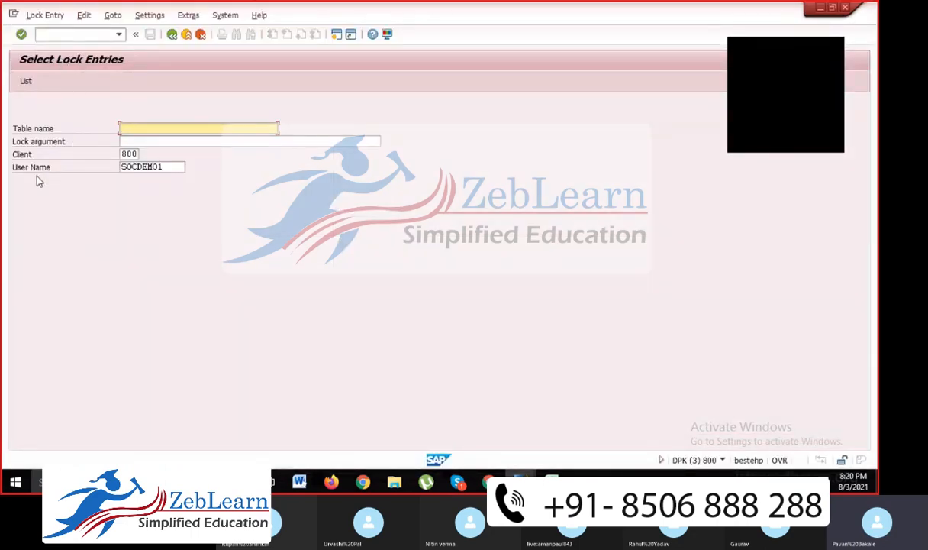
Replace the user name with * and list the lock entries of all users in client 800.
double_click(171, 167)
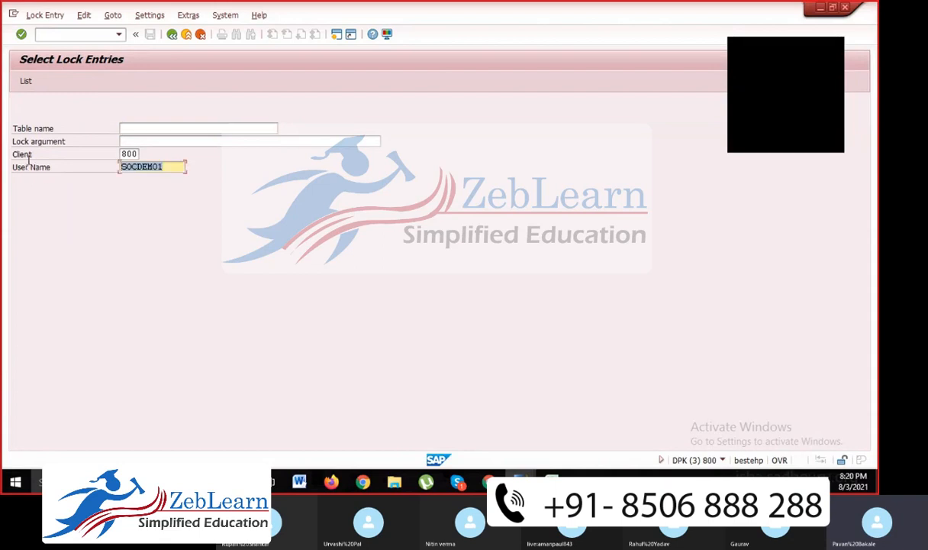
key(BackSpace)
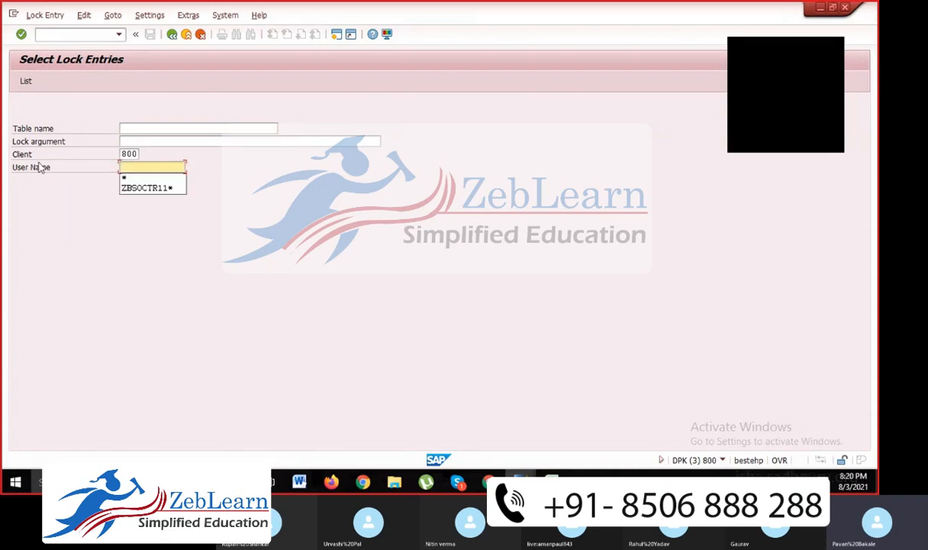
click(135, 179)
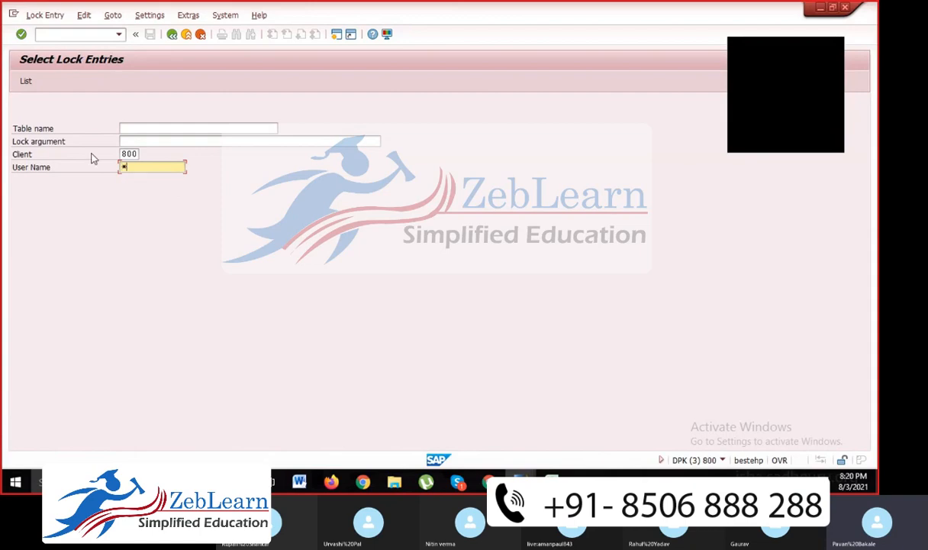
click(27, 83)
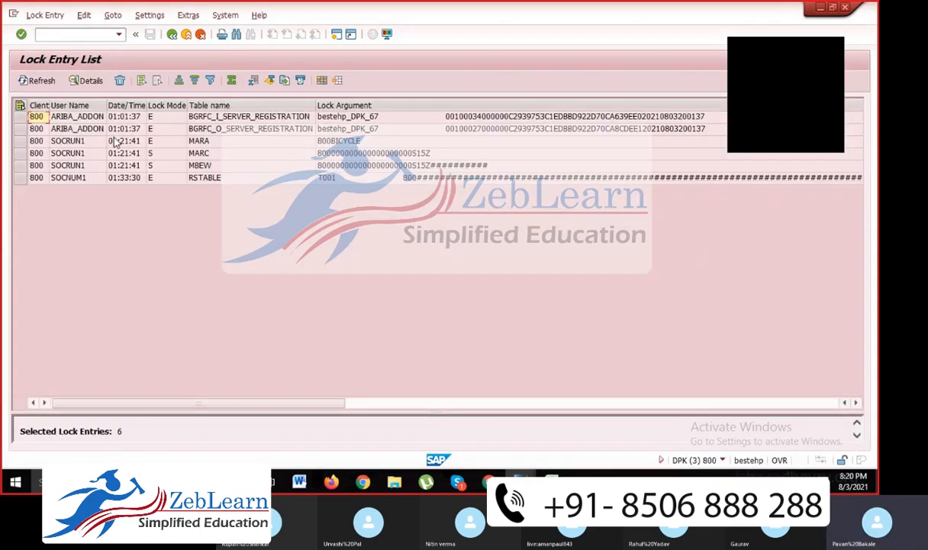
Delete all lock entries in the Lock Entry List, confirm the deletion and close the help message.
click(92, 177)
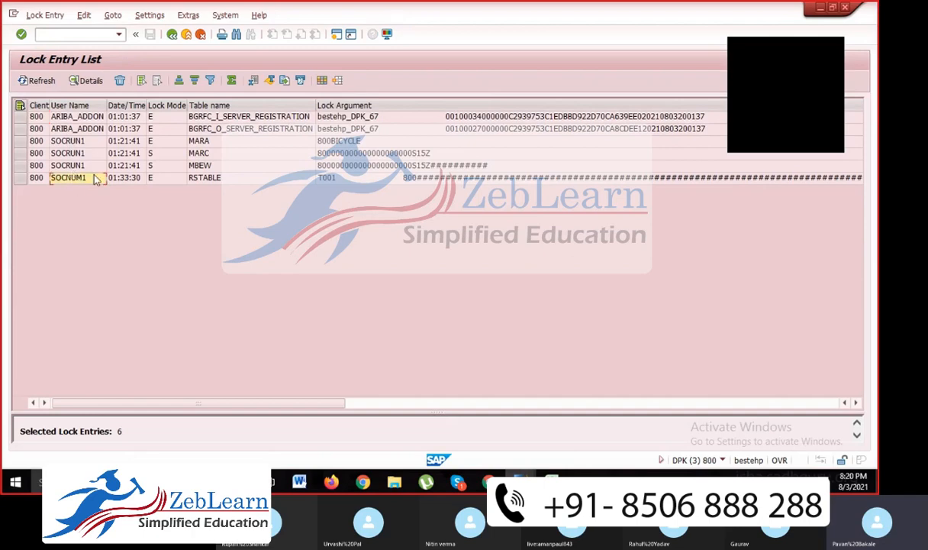
click(21, 177)
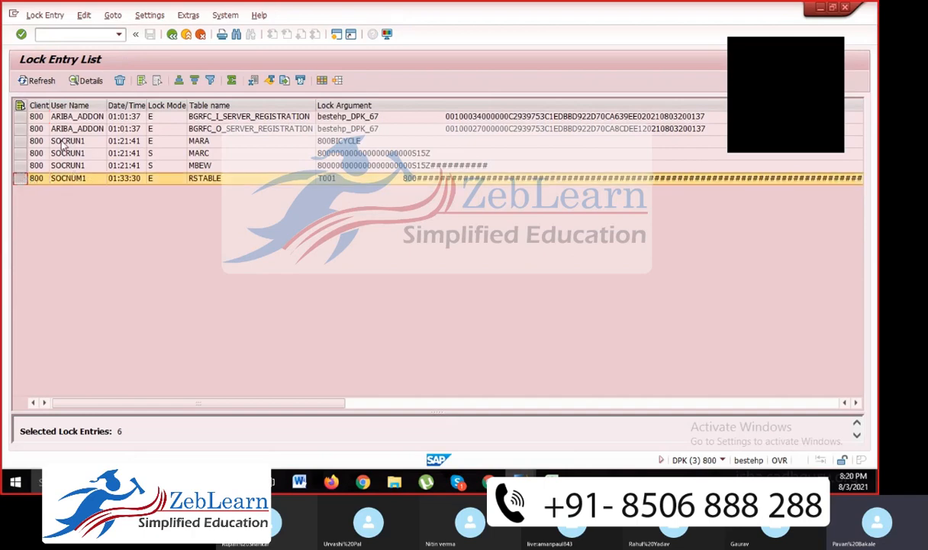
click(48, 15)
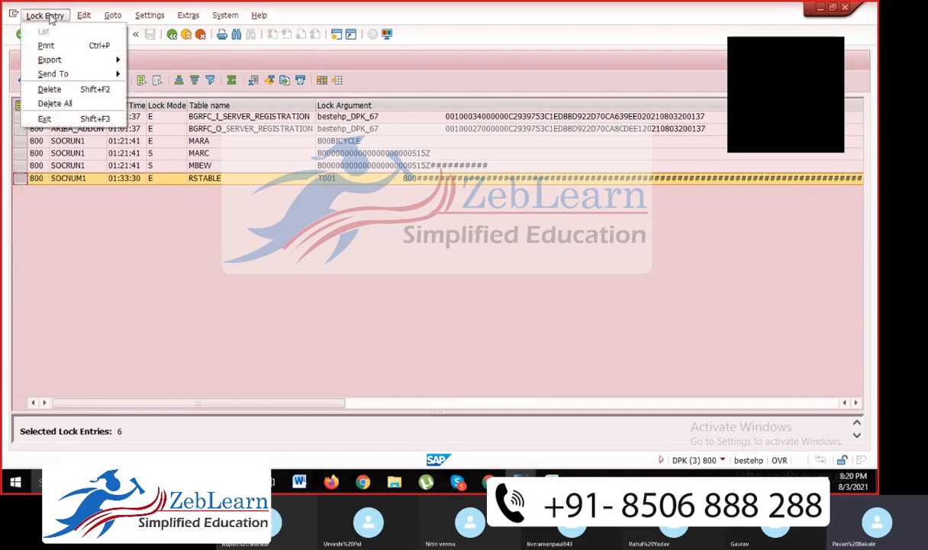
click(56, 106)
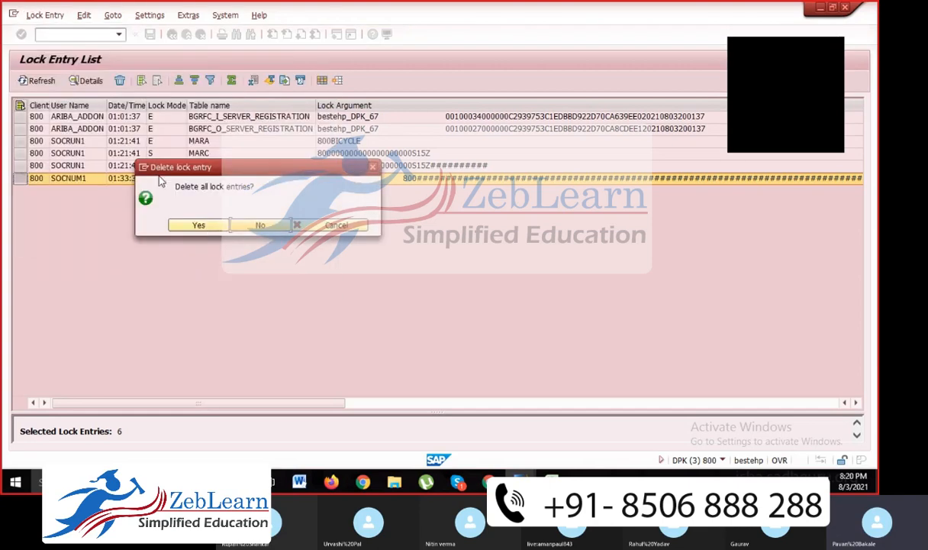
click(210, 197)
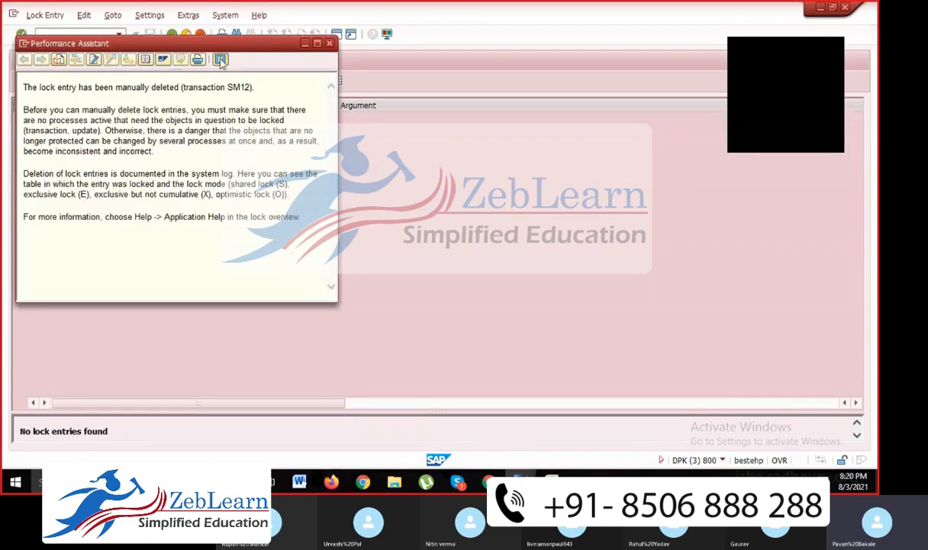
click(220, 60)
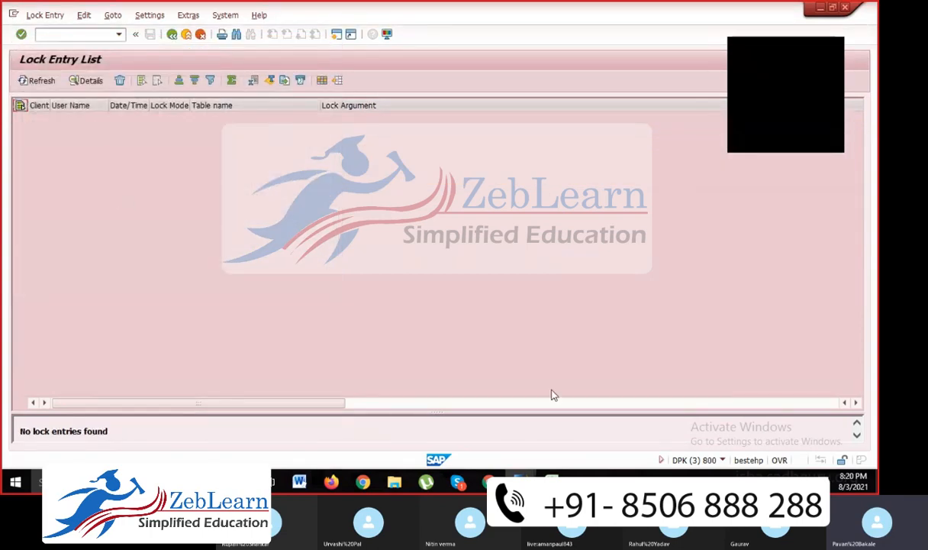
Switch to the Display IMG session and check that Assign company code to company opens, returning to the guide each time.
click(520, 481)
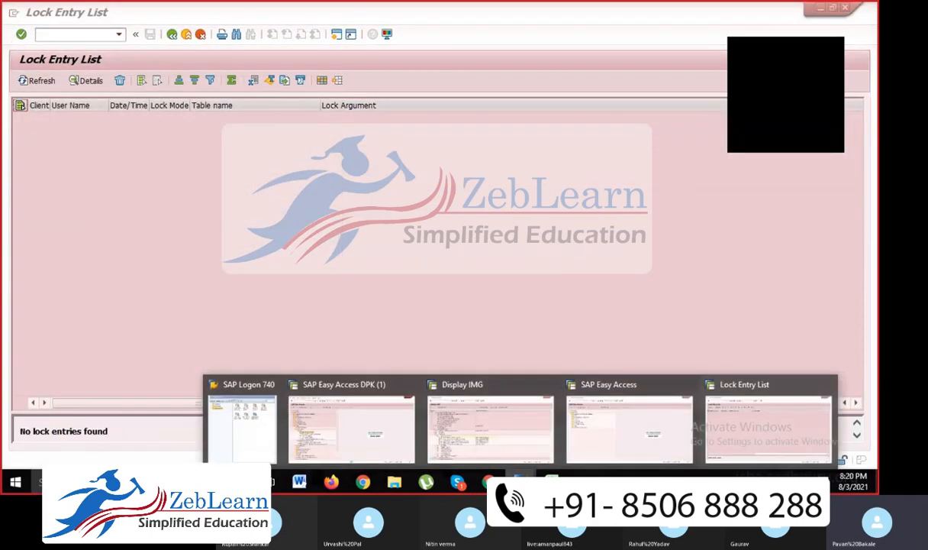
click(497, 435)
click(97, 289)
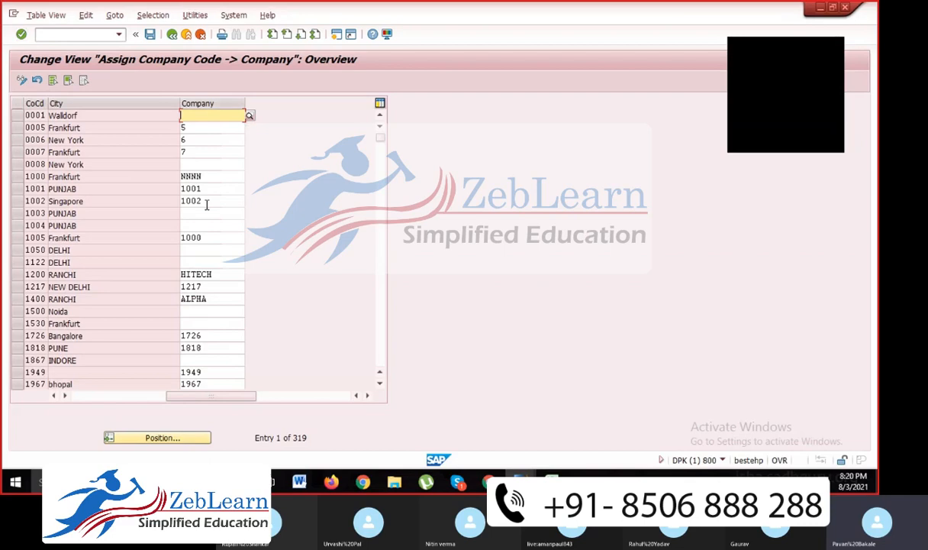
click(171, 35)
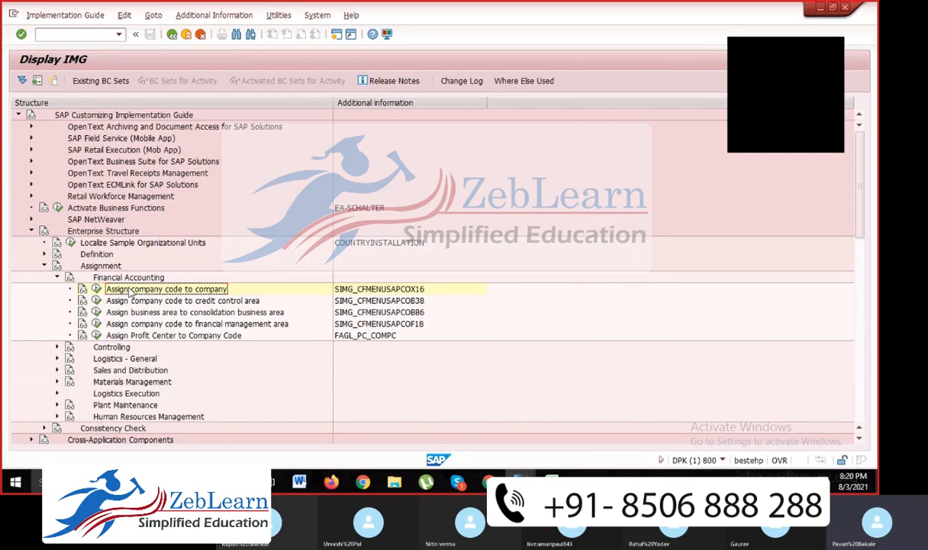
click(98, 289)
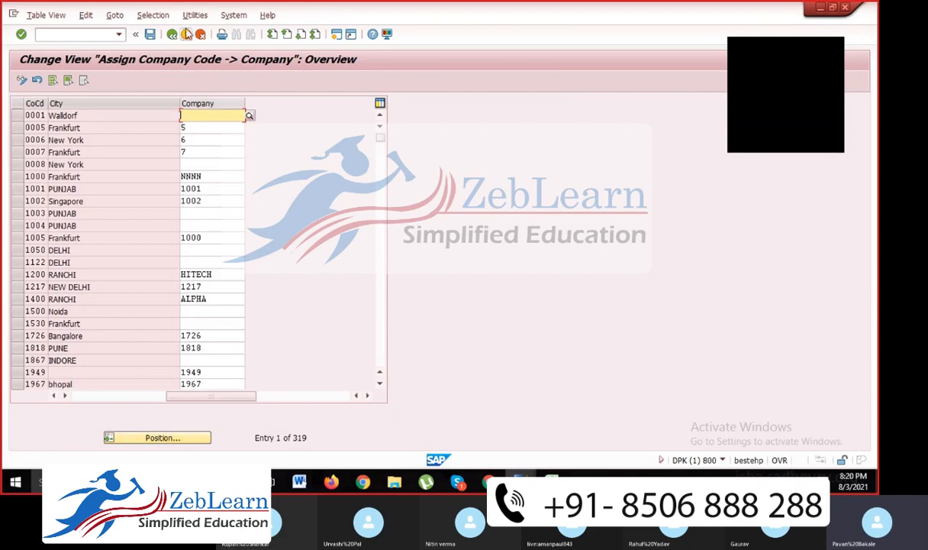
click(173, 34)
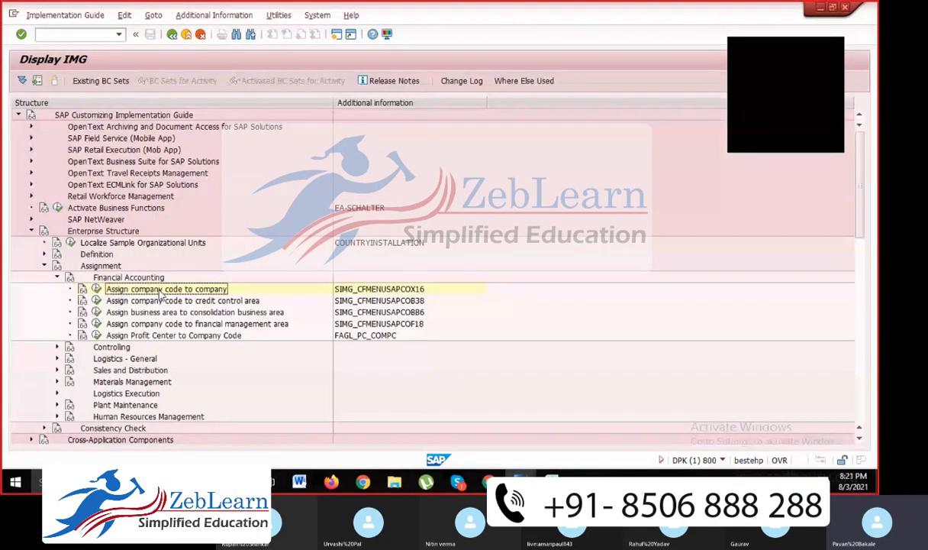
Switch to the Excel sheet of batch codes and review company code TCS0 against company IBM123 in row 12.
key(alt+Tab)
key(alt+Tab)
key(alt+Tab)
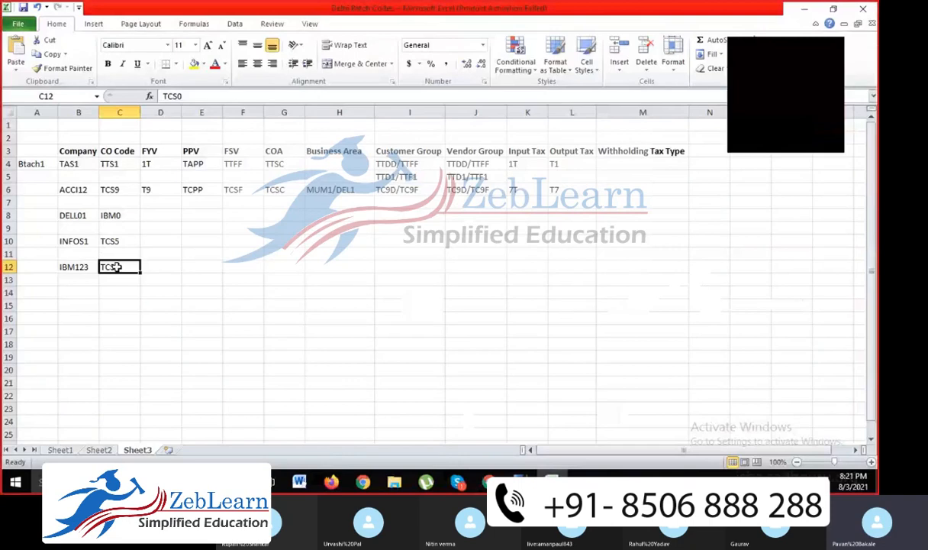
drag(124, 151, 114, 240)
click(118, 266)
click(78, 268)
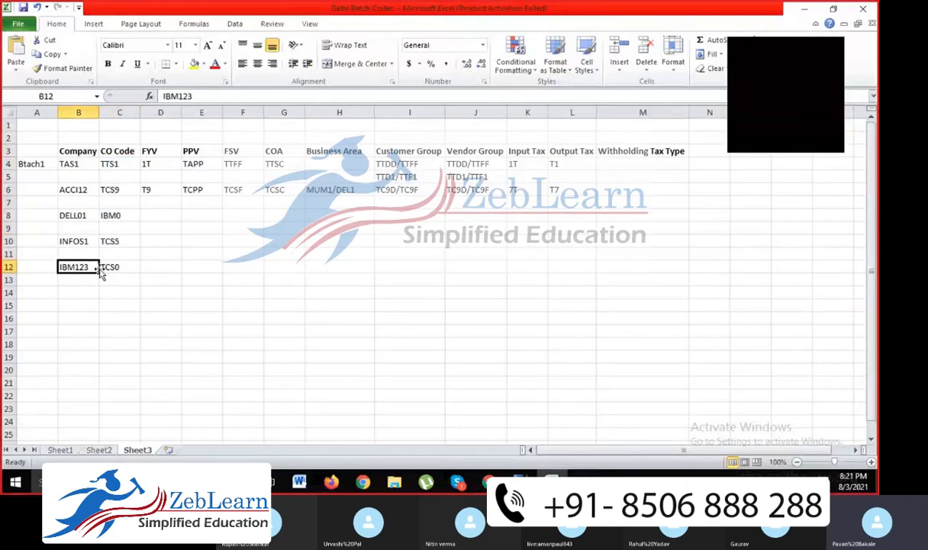
drag(119, 151, 111, 266)
click(112, 266)
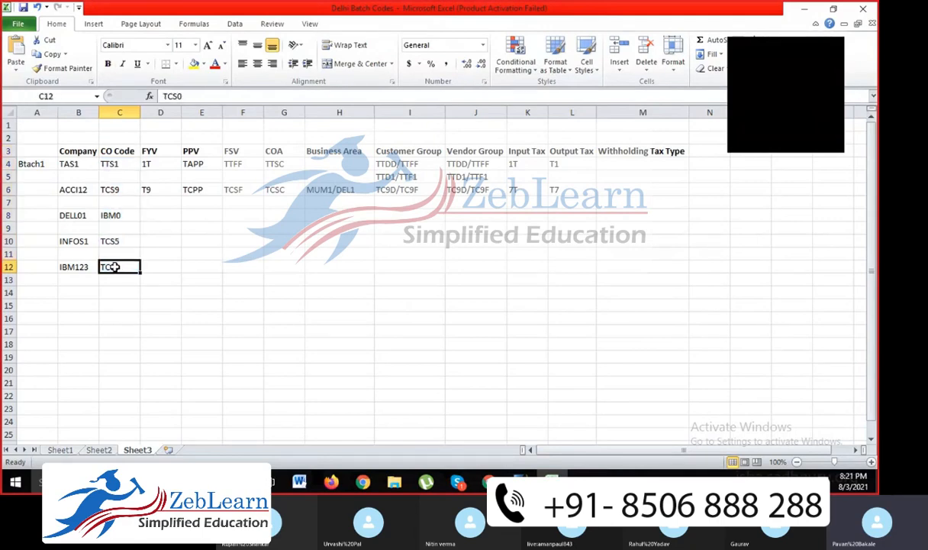
click(79, 267)
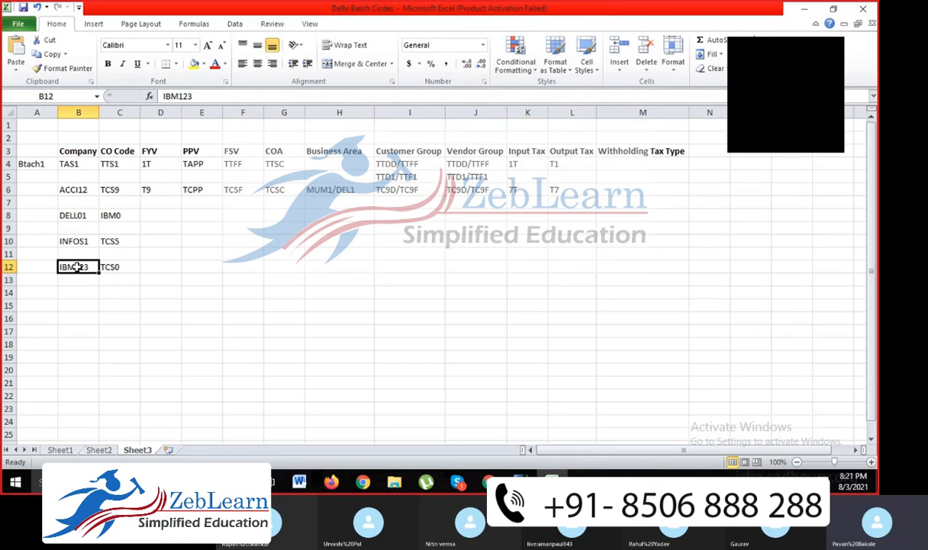
drag(125, 266, 86, 265)
Return to SAP, run the Assign company code to company activity and open its dialog for positioning on an entry.
key(alt+Tab)
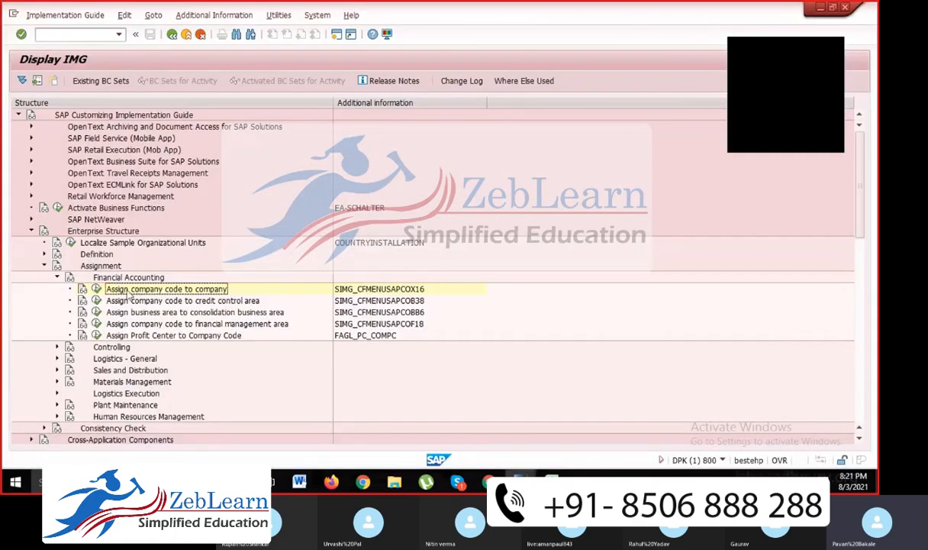
click(97, 290)
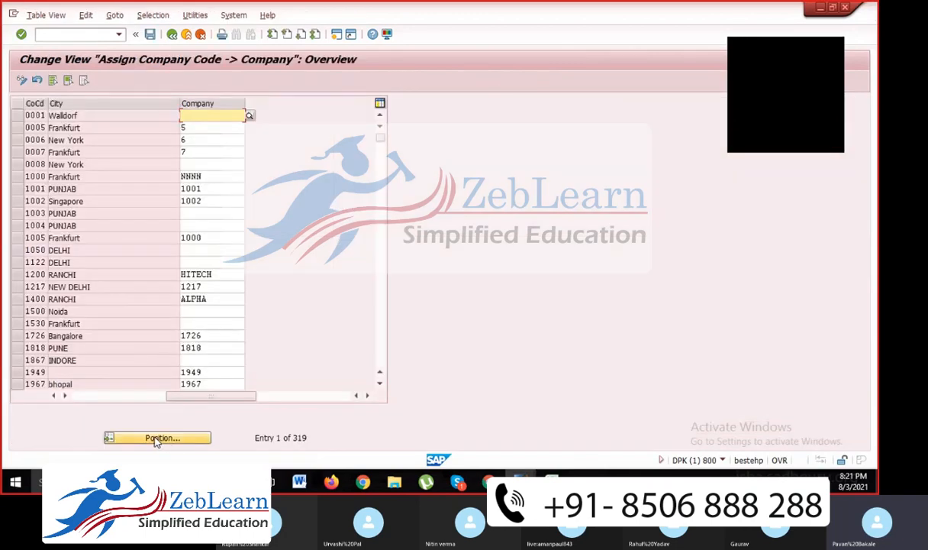
click(156, 437)
drag(122, 153, 171, 161)
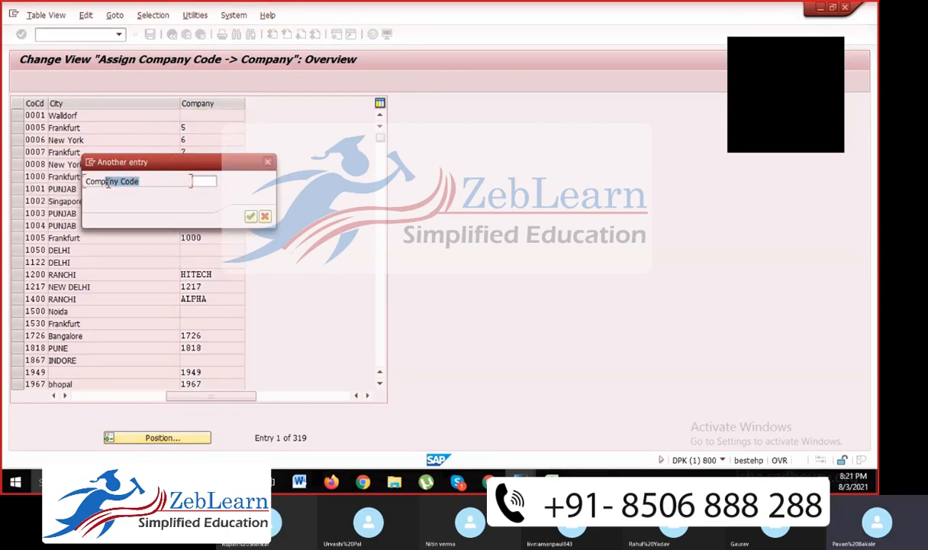
Copy company code TCS0 from cell C12 of the Excel sheet and position the SAP assignment list on that code.
key(alt+Tab)
drag(116, 150, 114, 265)
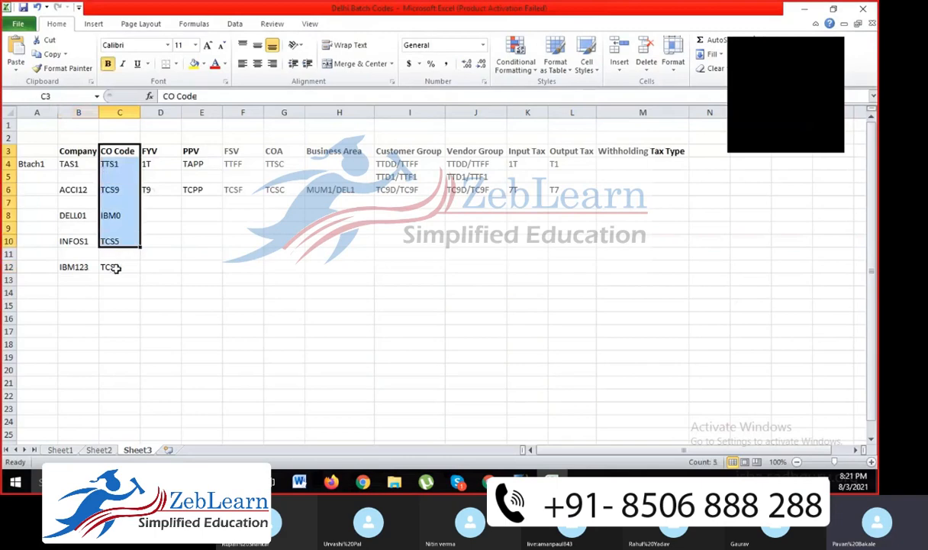
click(117, 266)
key(ctrl+c)
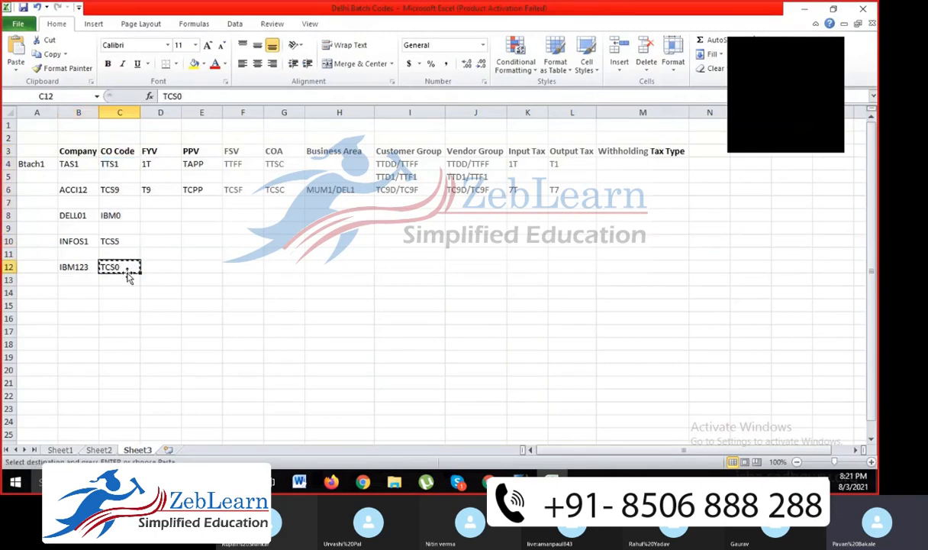
key(alt+Tab)
key(ctrl+v)
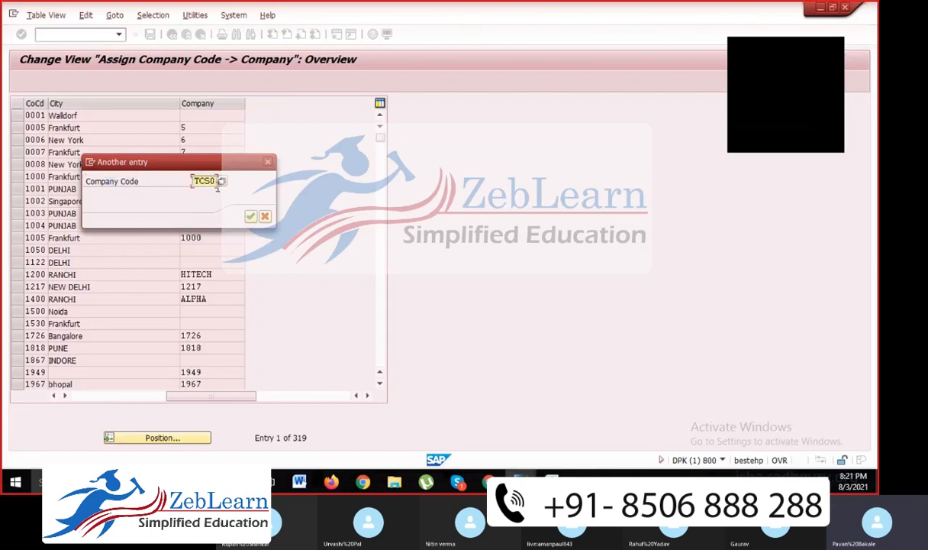
click(250, 217)
Examine the company name and city in the TCS0 row of the assignment list.
click(35, 115)
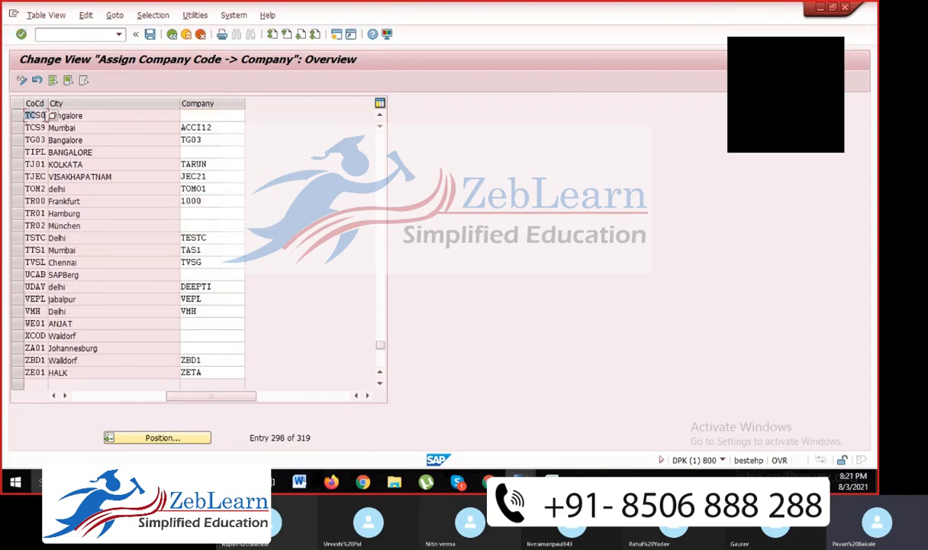
drag(191, 396, 98, 372)
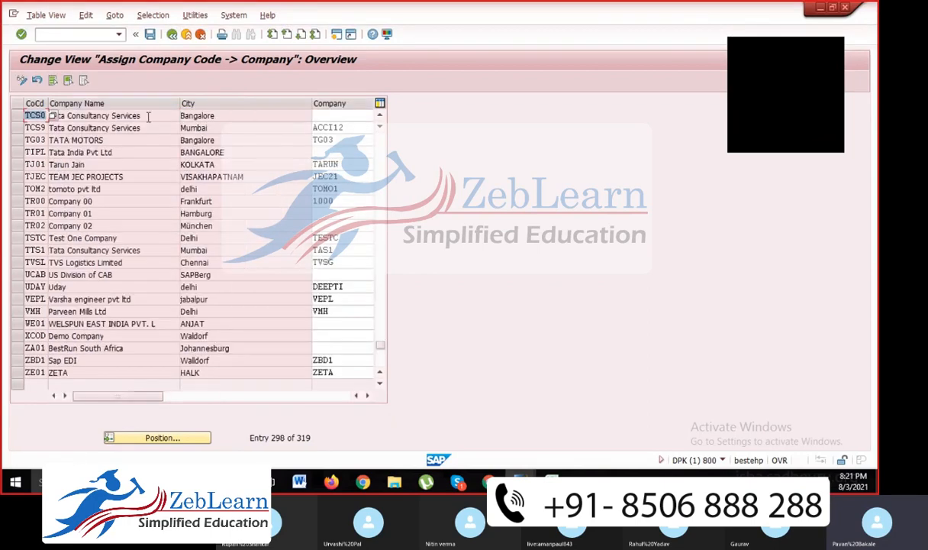
drag(148, 116, 48, 115)
drag(214, 115, 152, 114)
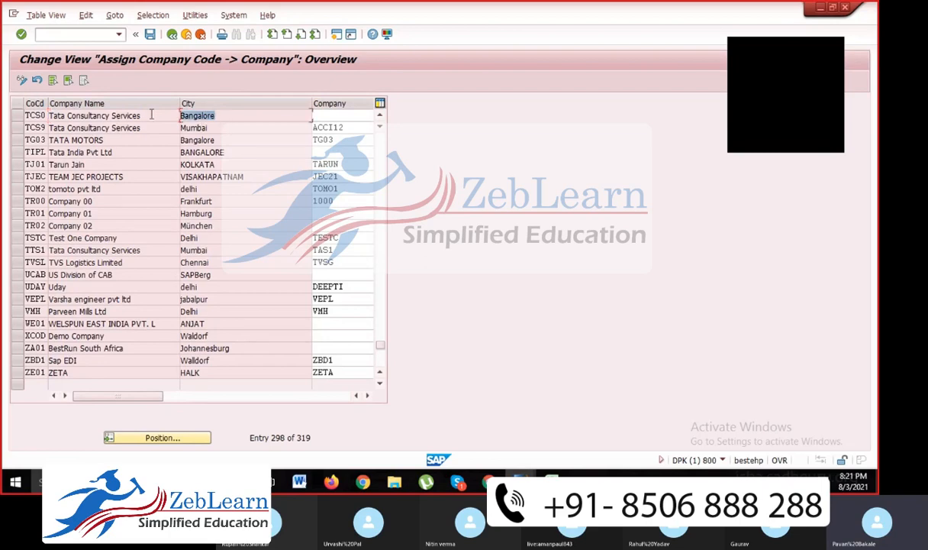
Copy company IBM123 from cell B12 of the Excel sheet into the Company field of the TCS0 row in SAP.
click(321, 116)
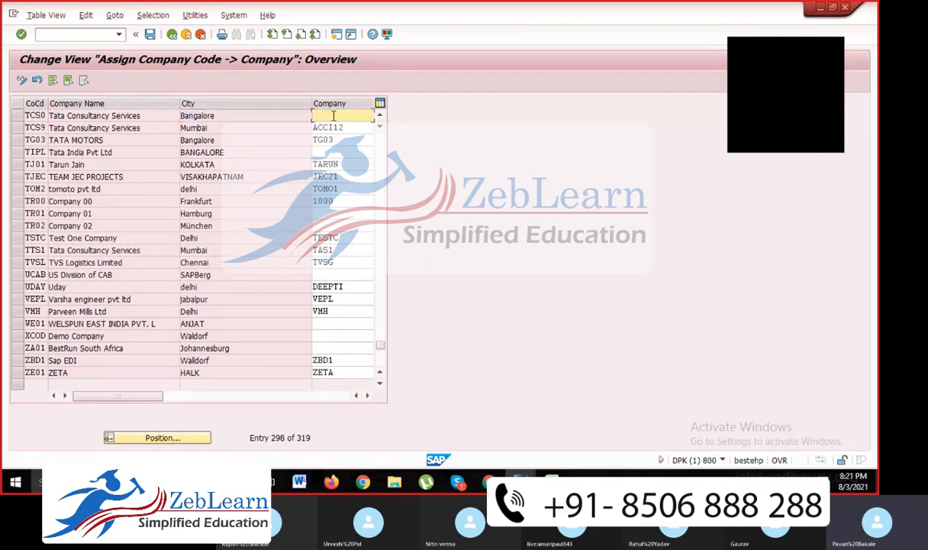
key(alt+Tab)
click(80, 269)
key(ctrl+c)
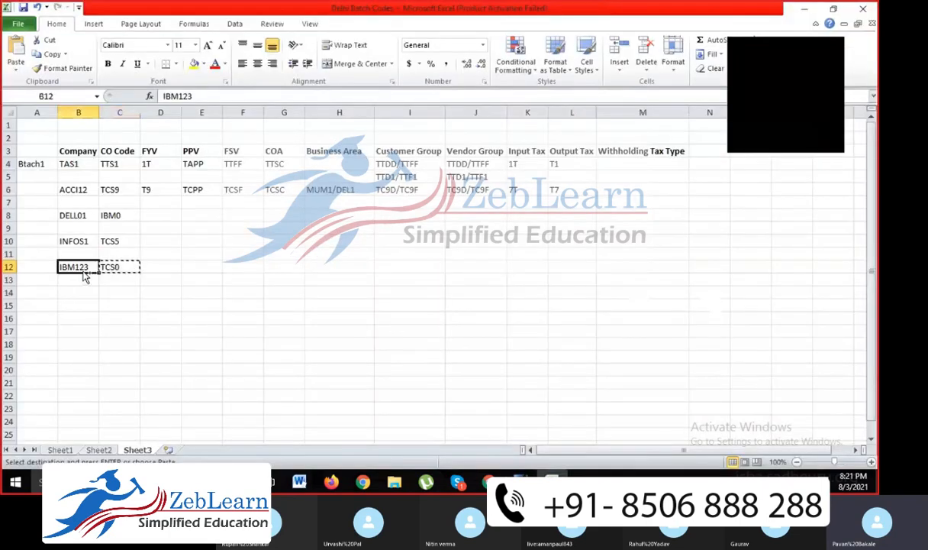
key(alt+Tab)
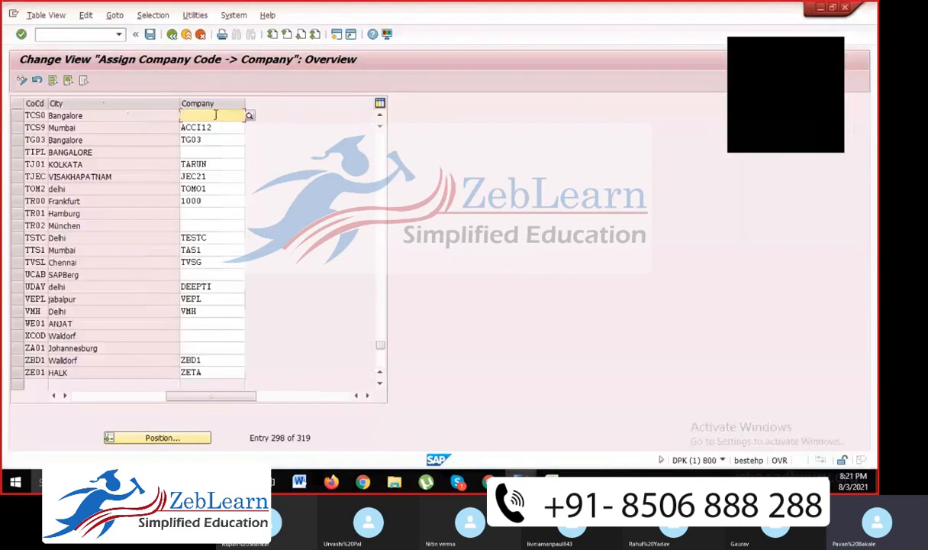
key(ctrl+v)
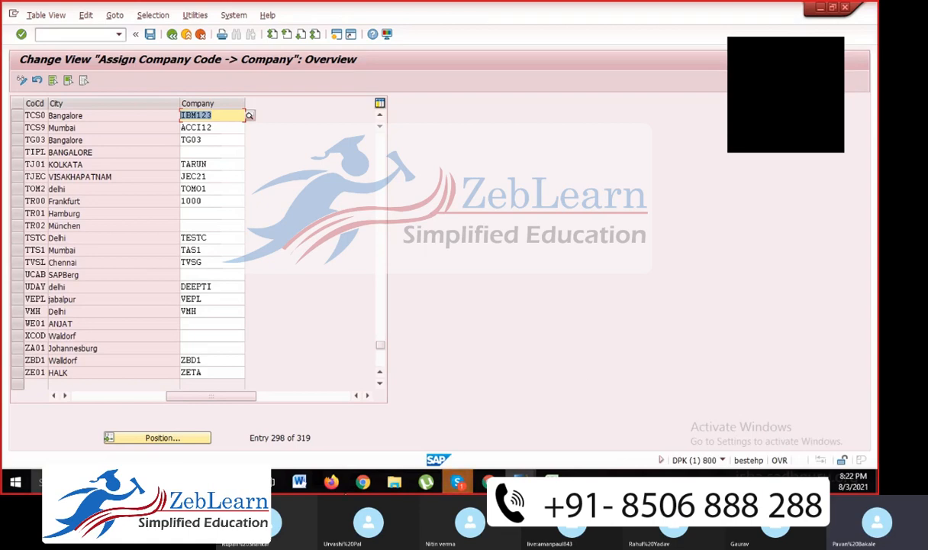
drag(224, 398, 131, 397)
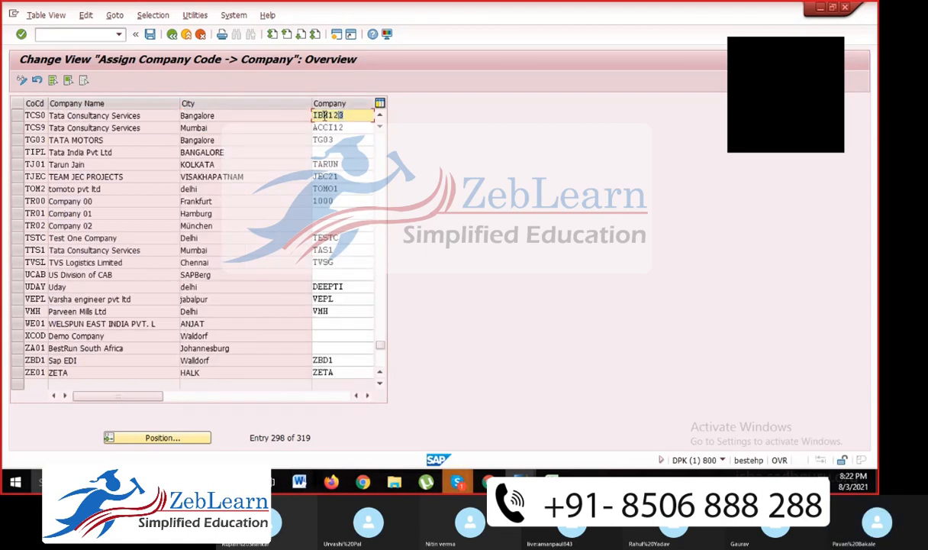
click(354, 116)
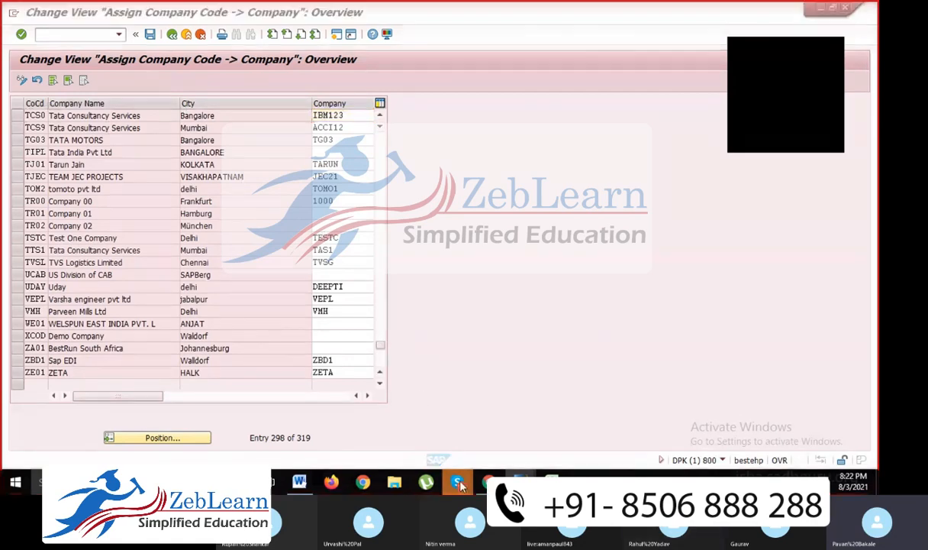
Switch to the Skype call, view its participants list, close the list and minimize Skype.
mouse_move(457, 481)
click(379, 398)
click(63, 73)
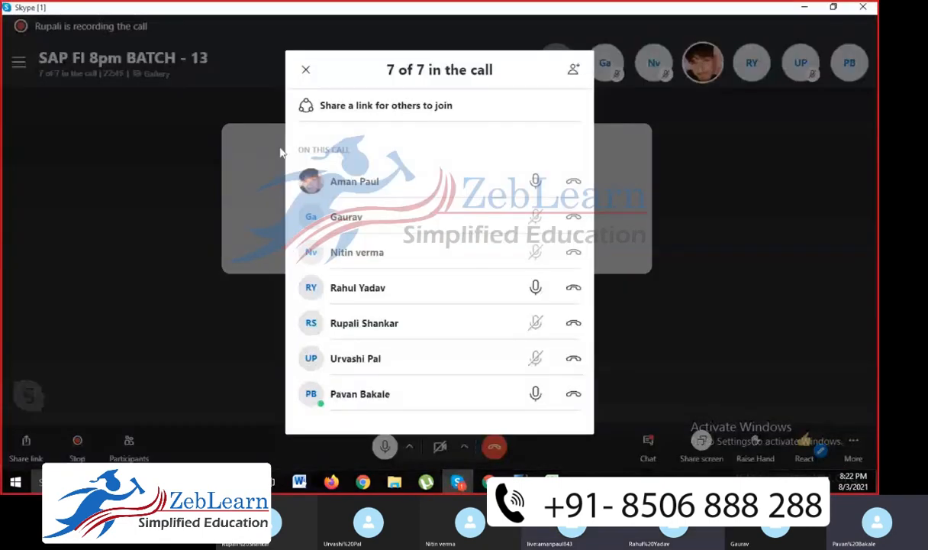
click(305, 69)
click(806, 7)
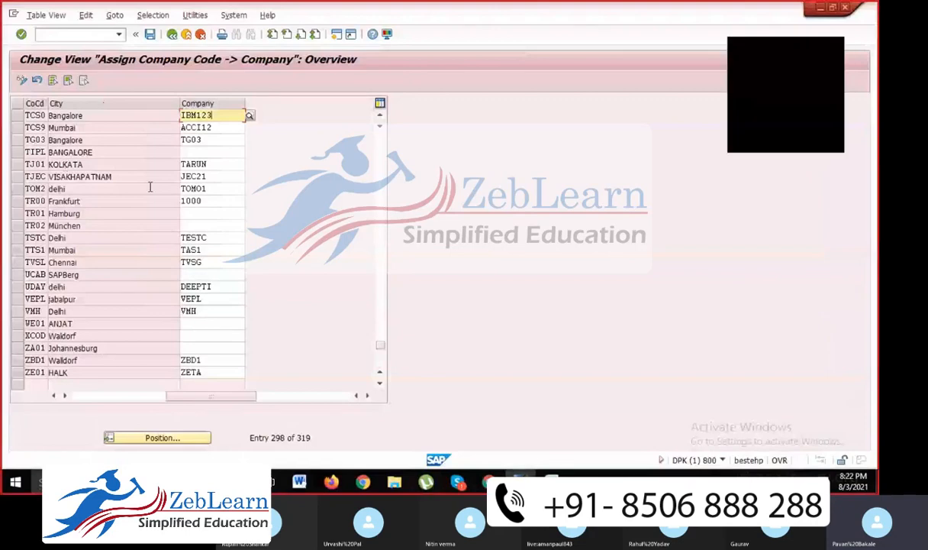
Review the TCS0 row from its company code and name across to its assigned company.
drag(217, 398, 123, 398)
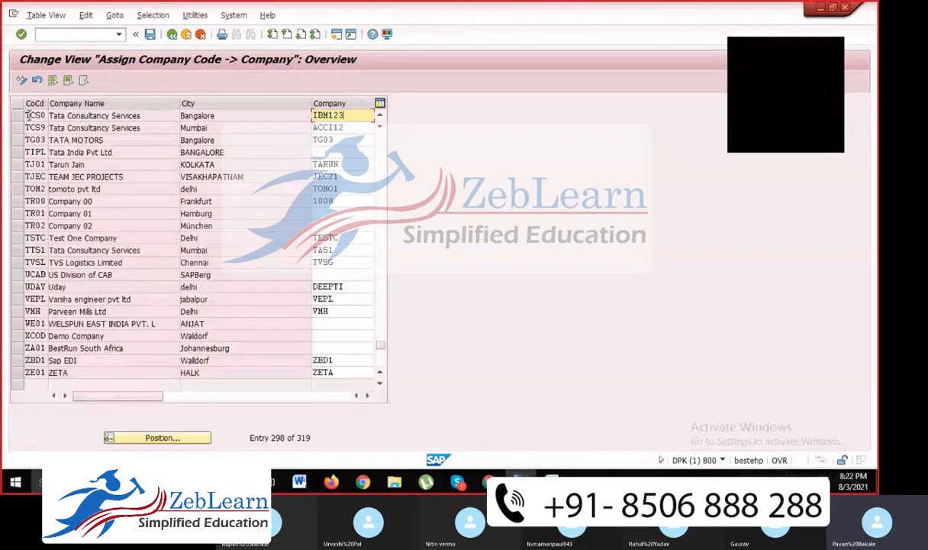
drag(26, 115, 47, 116)
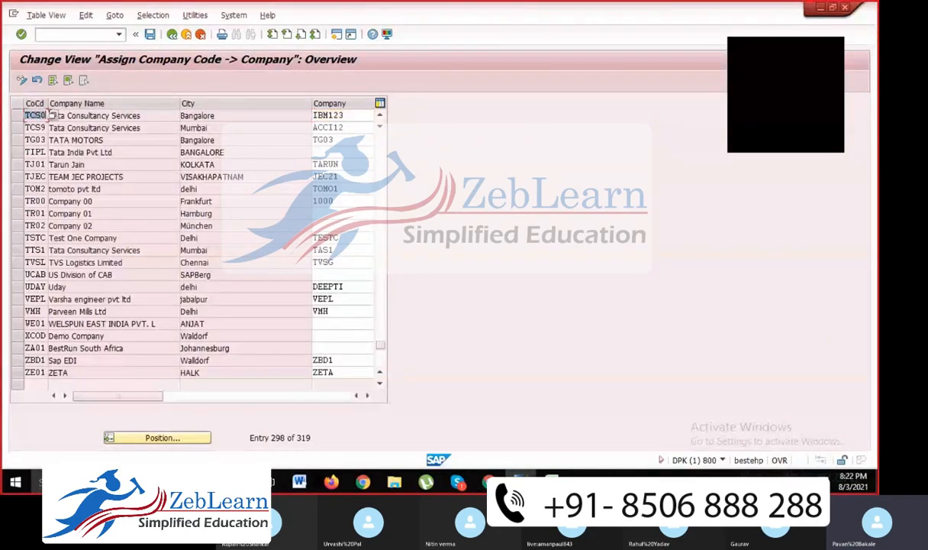
click(355, 115)
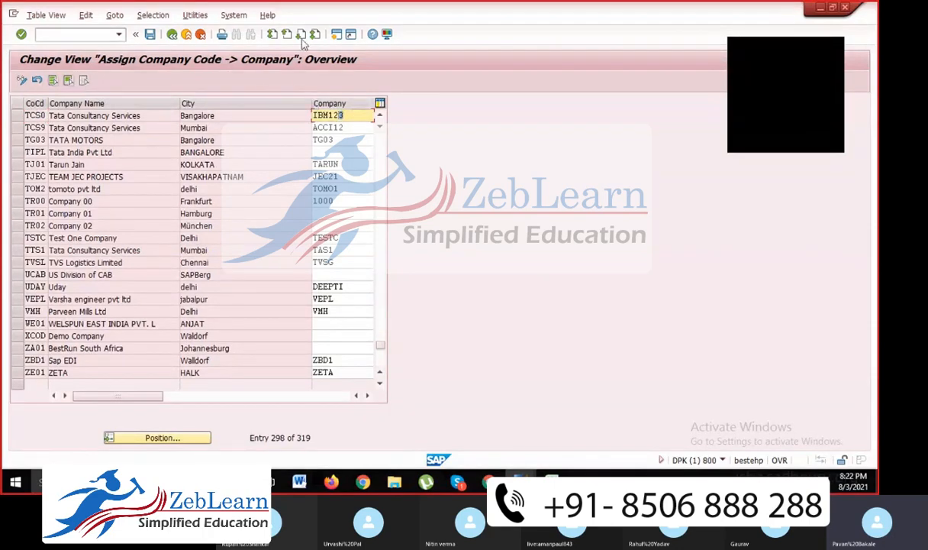
Save the company code assignment under customizing request DPKK900050 and check the TCS0 row's company code and company.
click(150, 36)
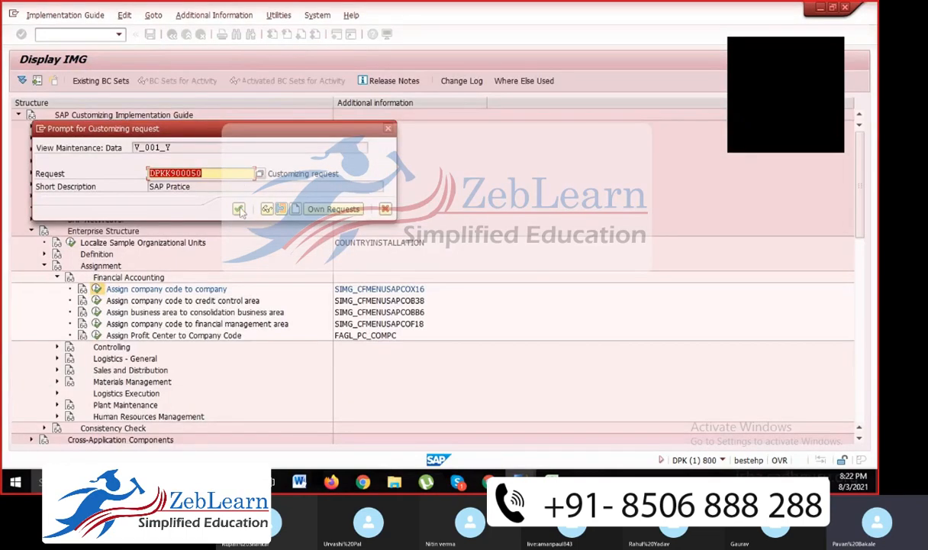
click(238, 209)
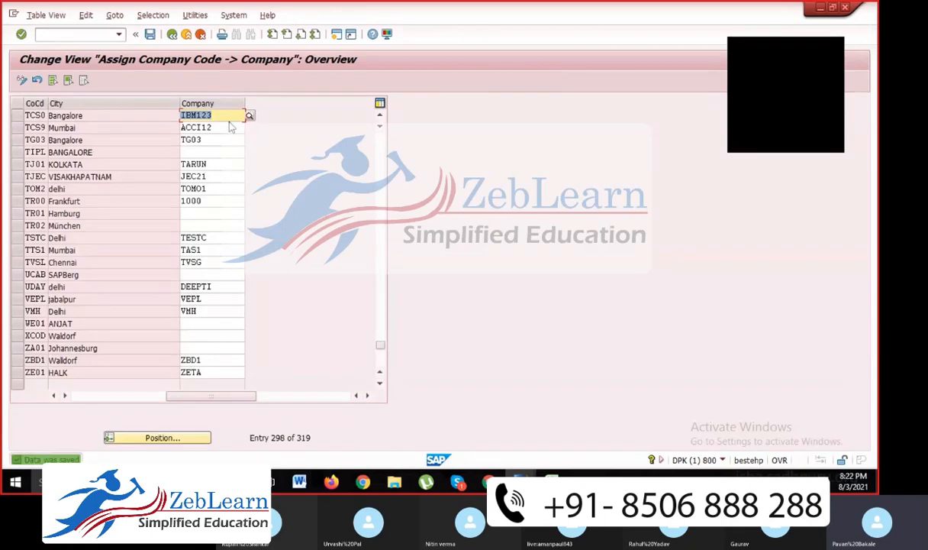
click(36, 115)
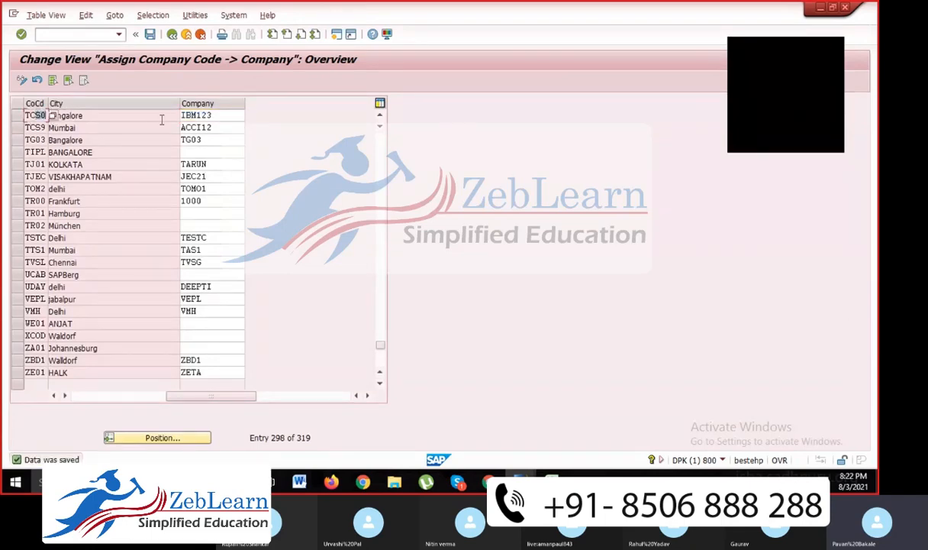
double_click(221, 115)
Switch to the Excel sheet, check the company and company code columns down to row 12, and return to SAP.
key(alt+Tab)
drag(109, 151, 98, 267)
click(112, 266)
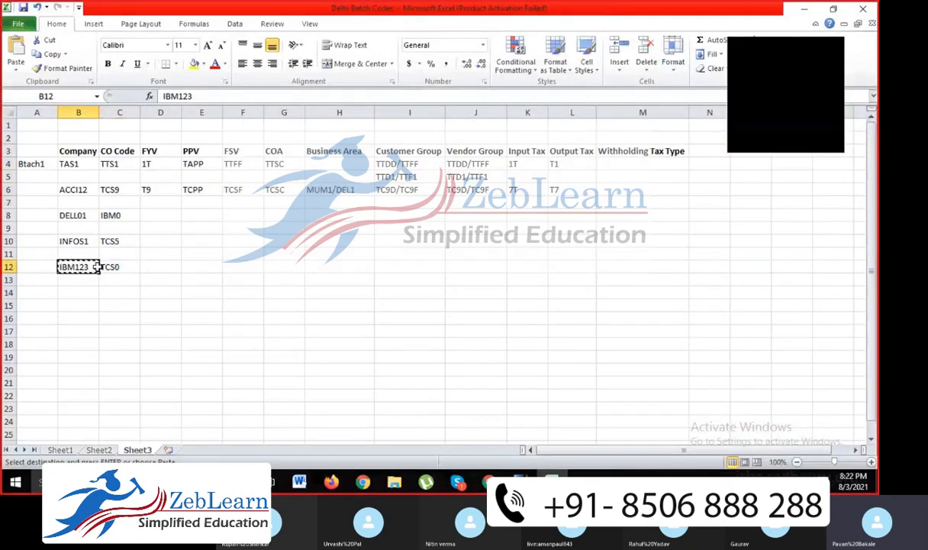
key(alt+Tab)
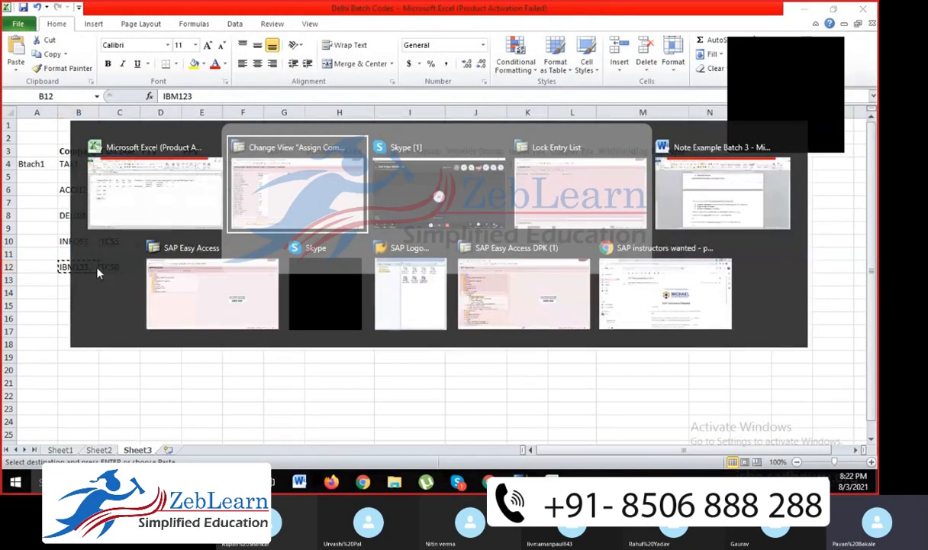
key(alt+Tab)
key(alt+shift+Tab)
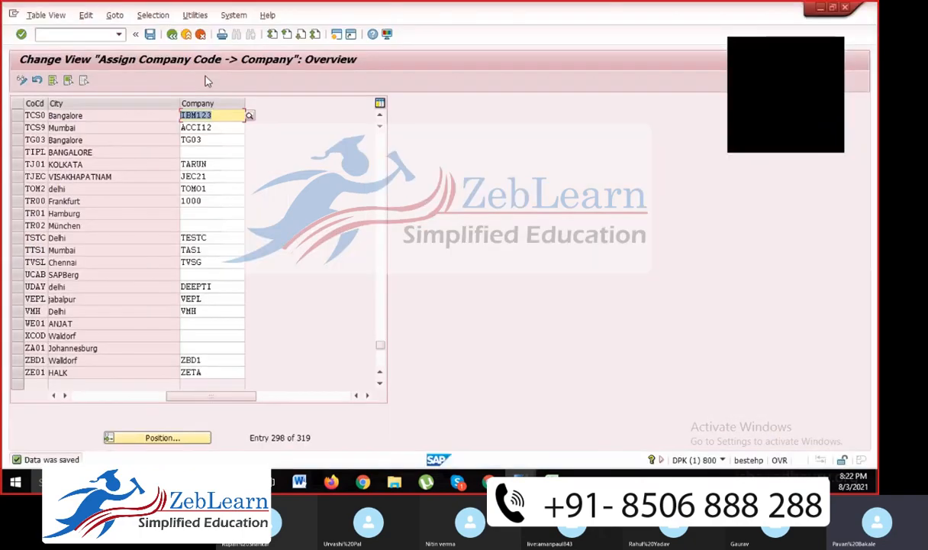
Leave the company code assignment view and switch to the Note Example Batch 3 document in Word.
click(174, 34)
key(alt+Tab)
key(alt+Tab)
key(alt+Tab)
key(alt+Tab)
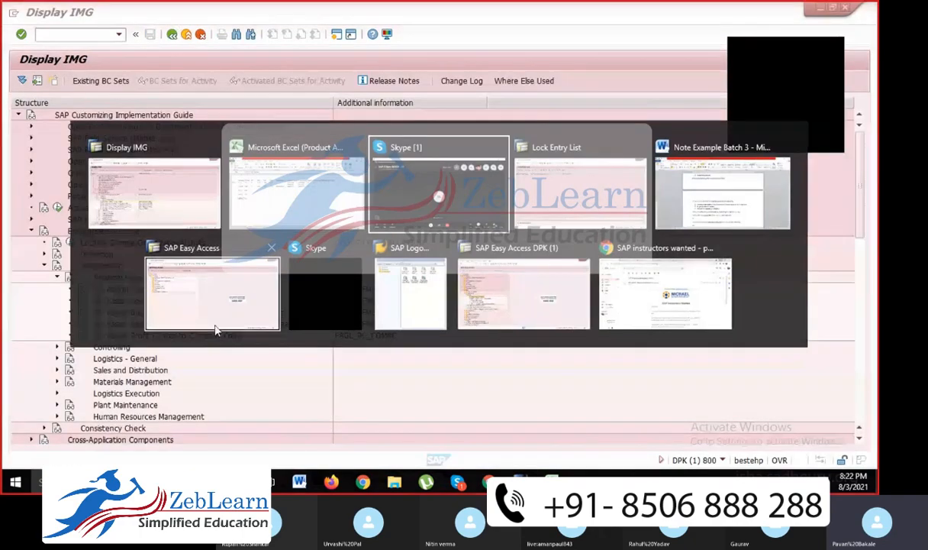
click(262, 184)
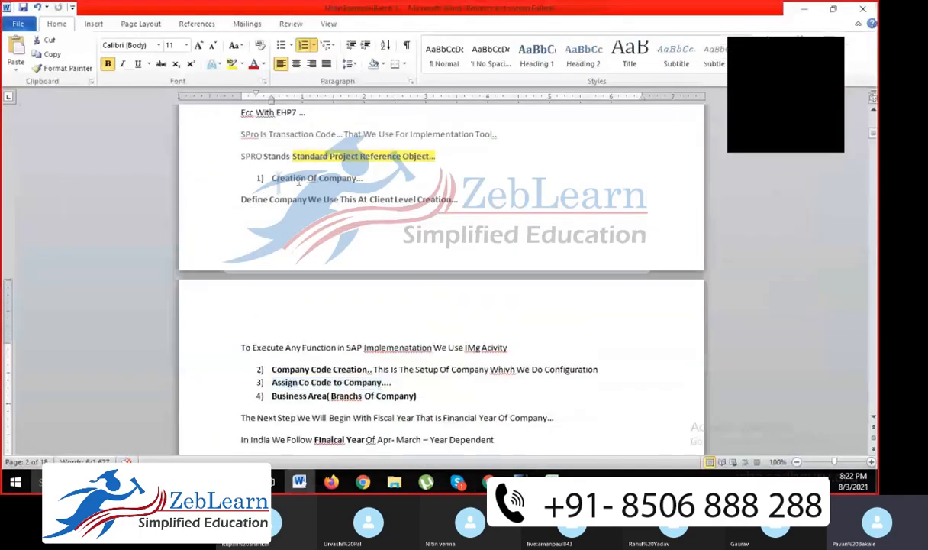
Review the Word notes on company creation, company code creation, company code assignment, business area and financial year.
scroll(331, 245, down, 2)
drag(273, 278, 371, 278)
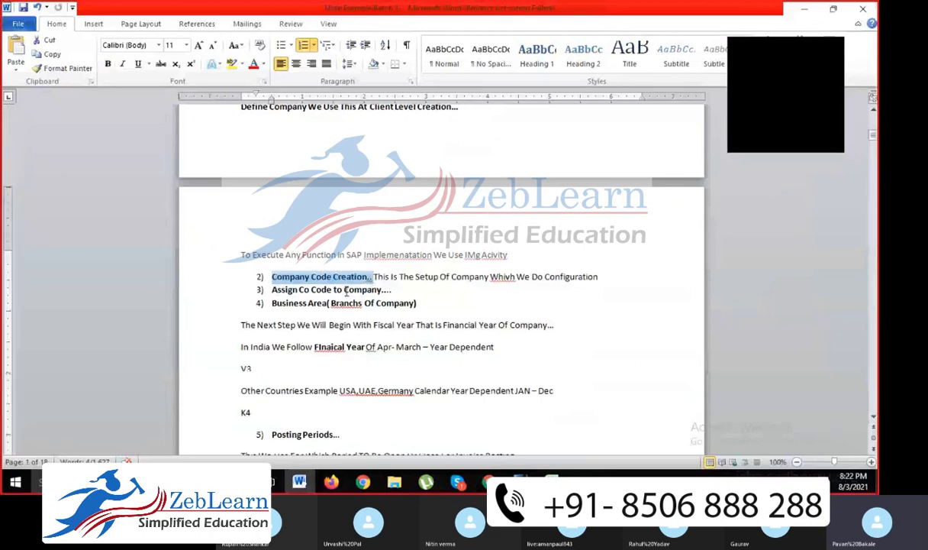
drag(269, 290, 395, 294)
scroll(347, 289, up, 2)
drag(273, 148, 358, 150)
scroll(351, 306, down, 3)
drag(273, 272, 405, 279)
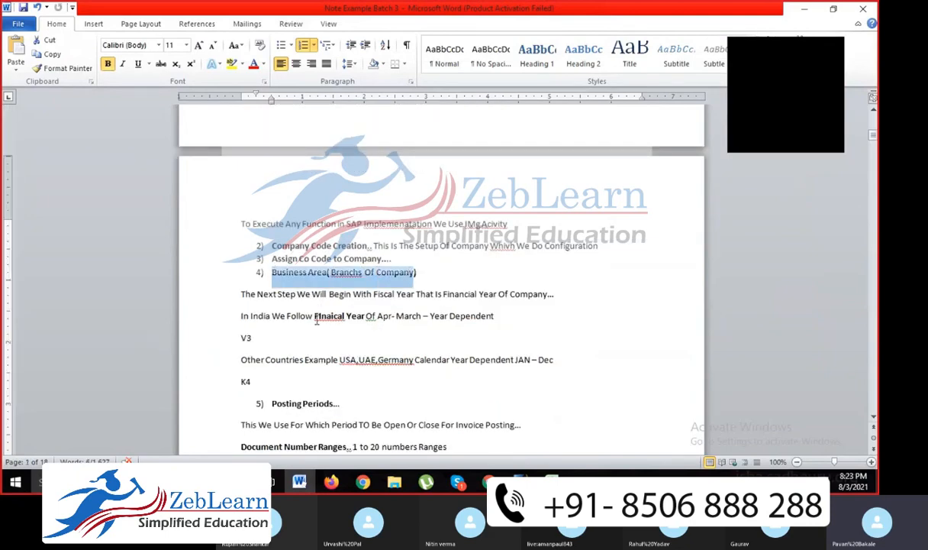
drag(316, 314, 379, 316)
Switch to the Skype call, check its participants list and end the call.
key(alt+Tab)
key(alt+Tab)
key(alt+Tab)
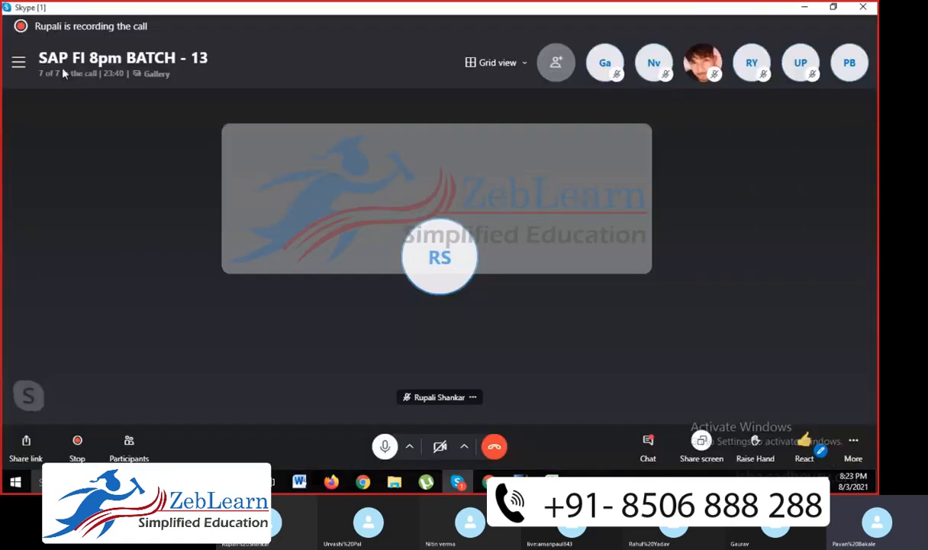
click(63, 70)
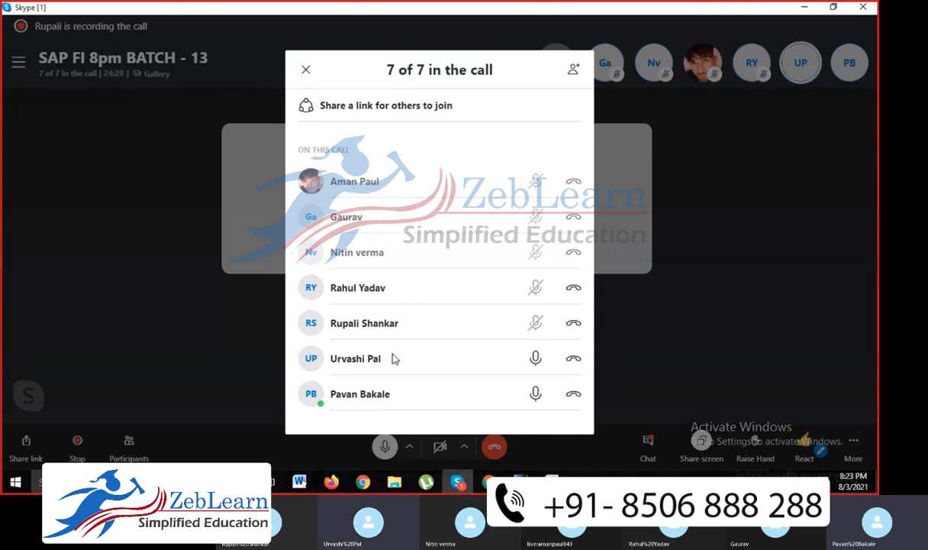
click(305, 70)
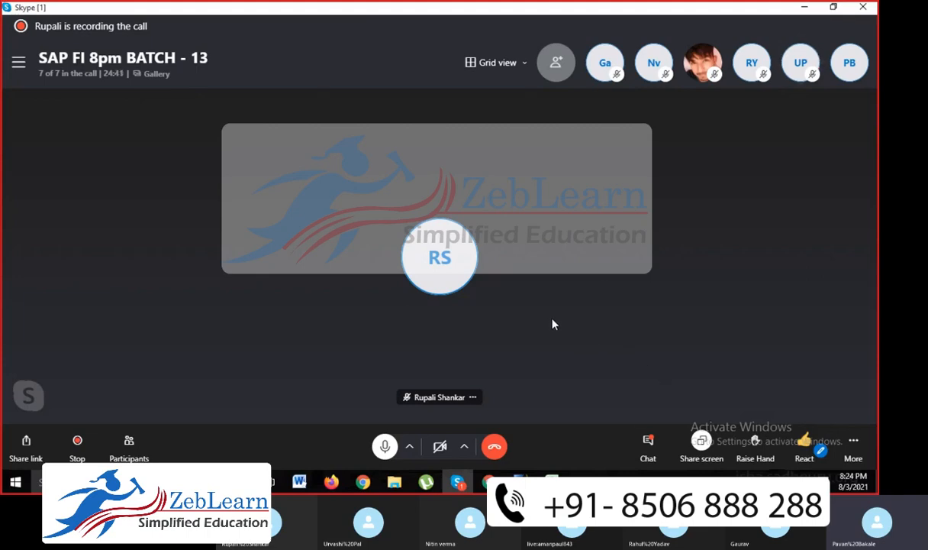
click(499, 447)
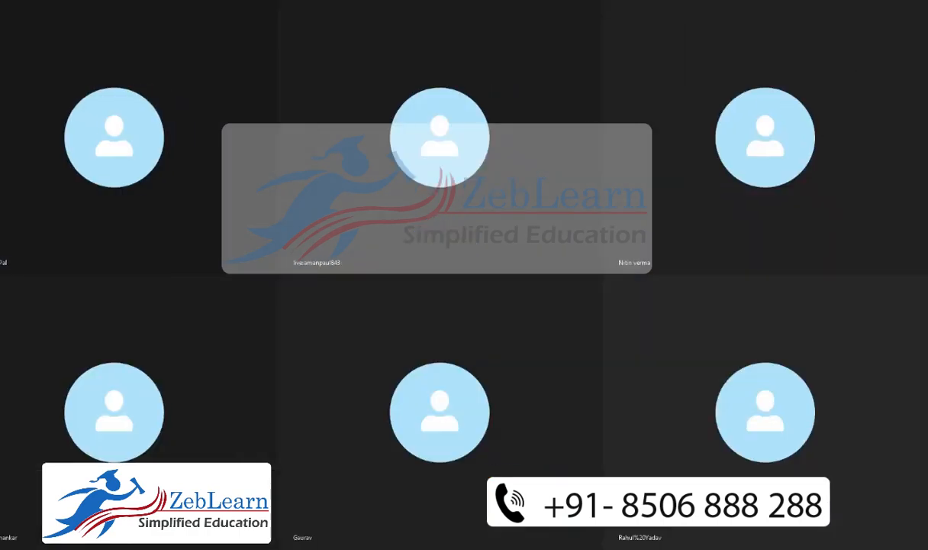